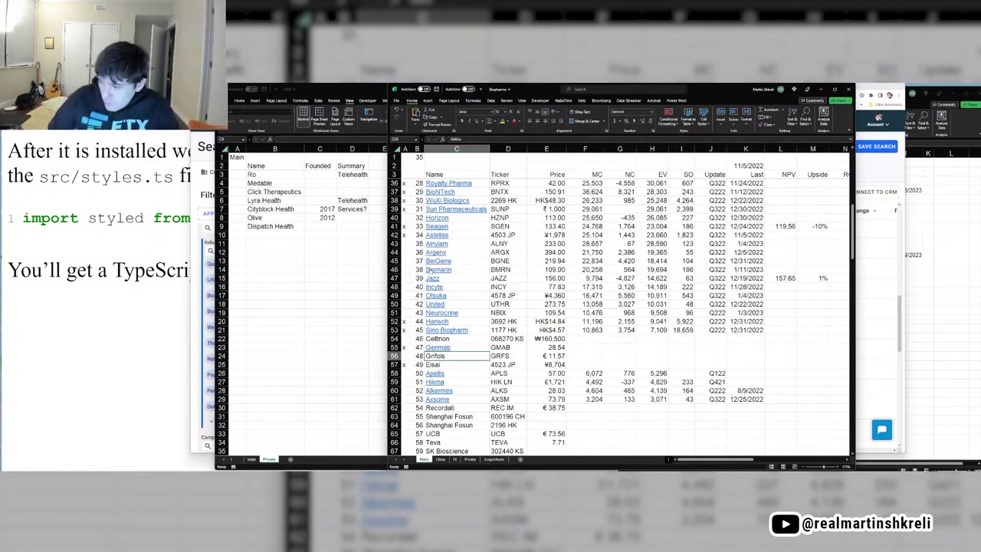
Examine the company rows lacking market data in the Main sheet, from Celltrion down to SK Bioscience, as candidates for a new model.
click(510, 408)
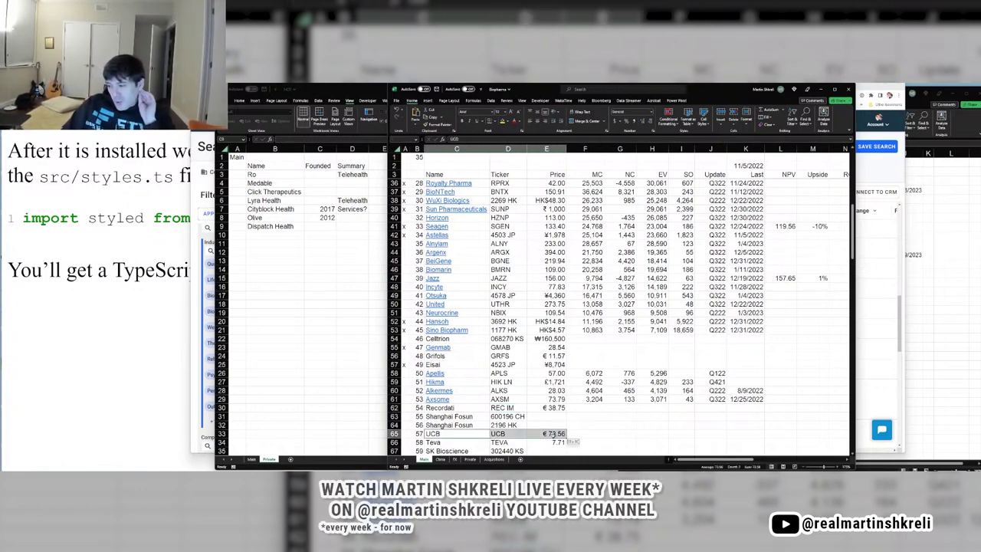
drag(546, 434, 547, 442)
drag(406, 434, 407, 443)
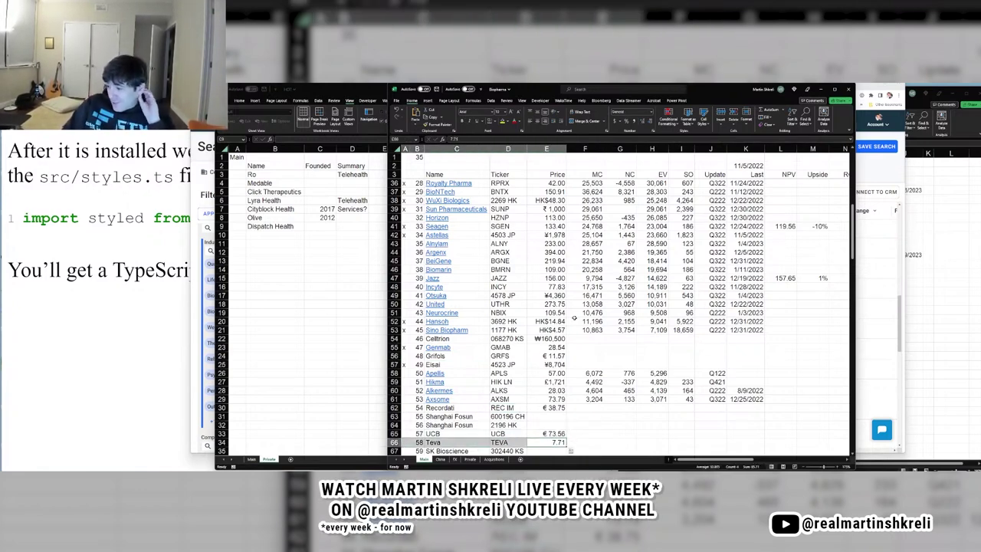
drag(409, 339, 602, 451)
click(457, 365)
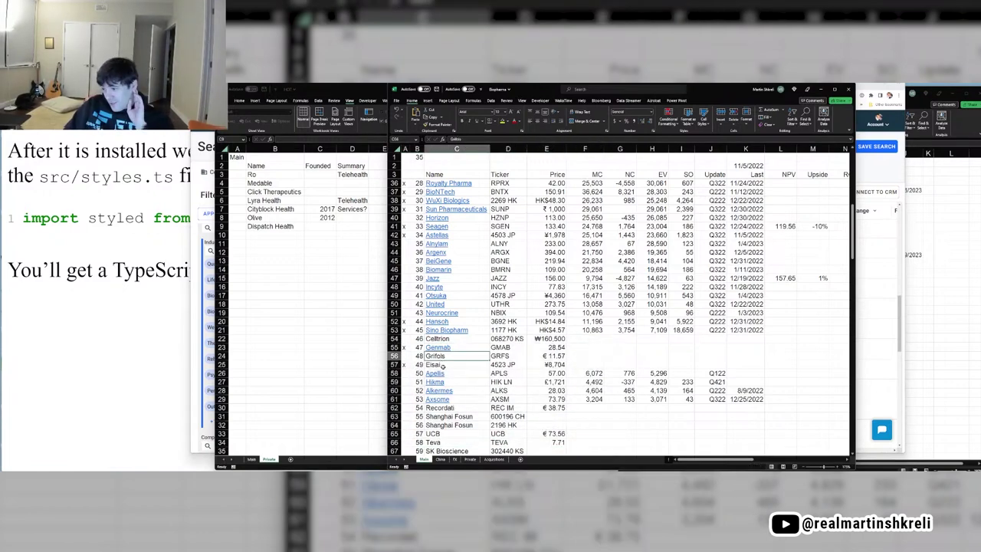
click(465, 416)
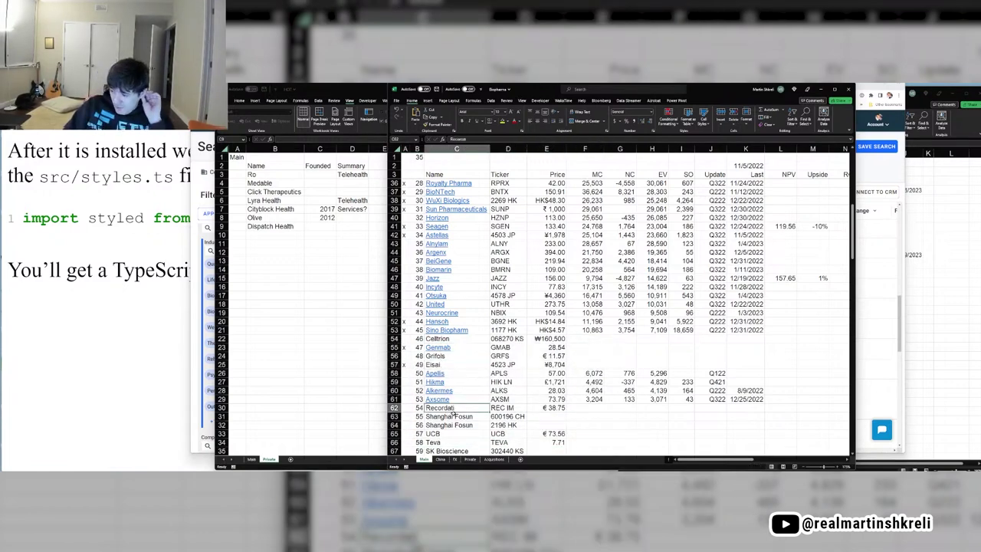
click(460, 450)
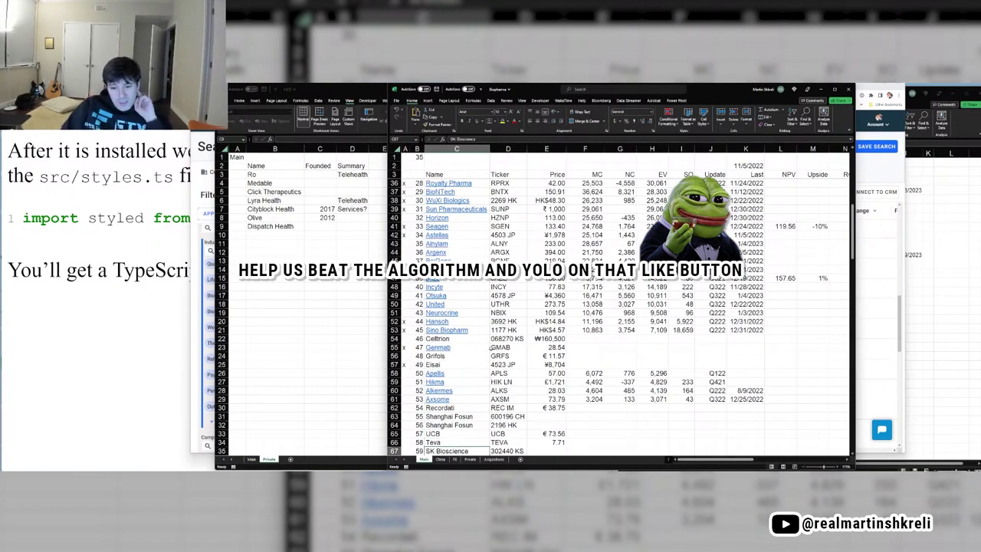
click(561, 346)
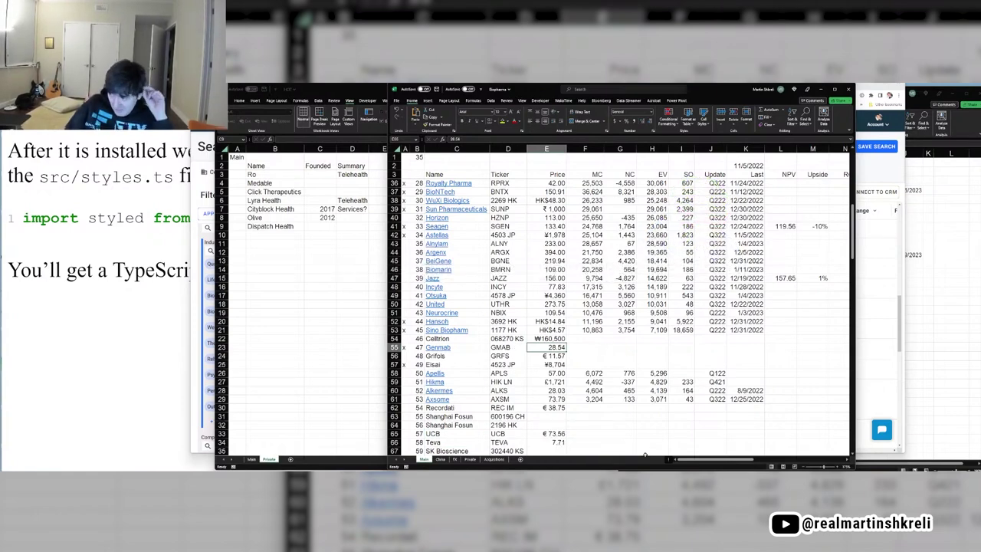
click(450, 340)
drag(462, 339, 562, 340)
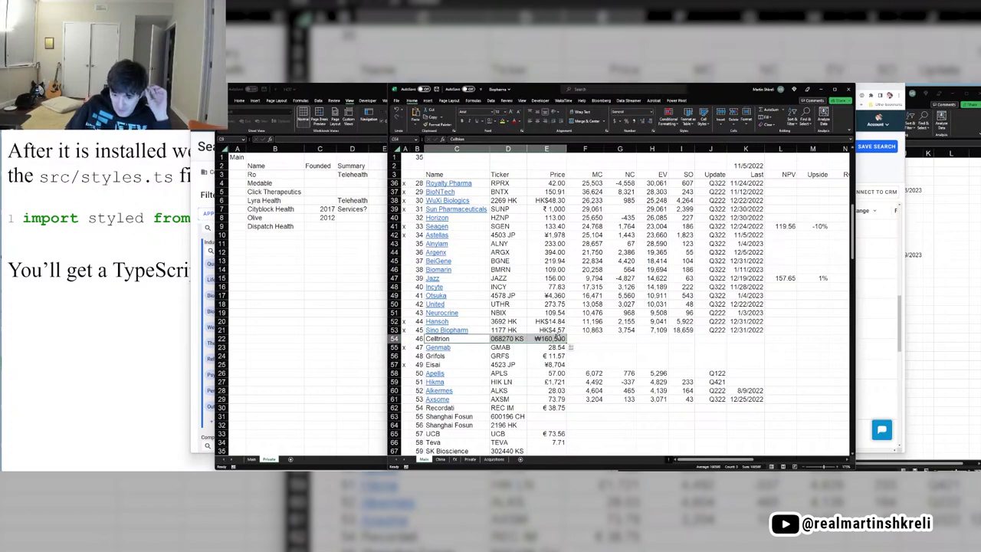
click(463, 339)
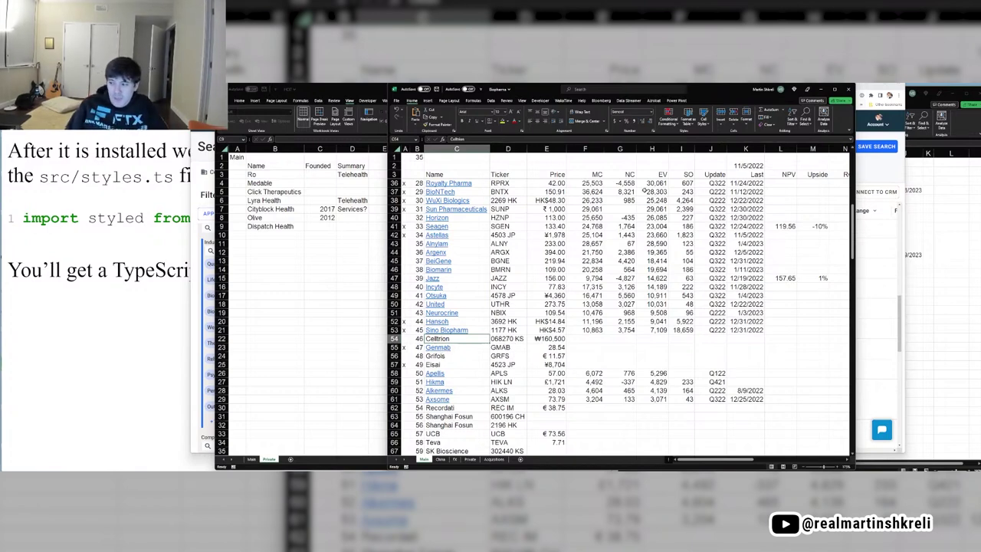
Create a new blank workbook, enter the label Price KRW in cell I2, and fit column I's width to it.
key(ctrl+n)
click(681, 164)
text(Pri)
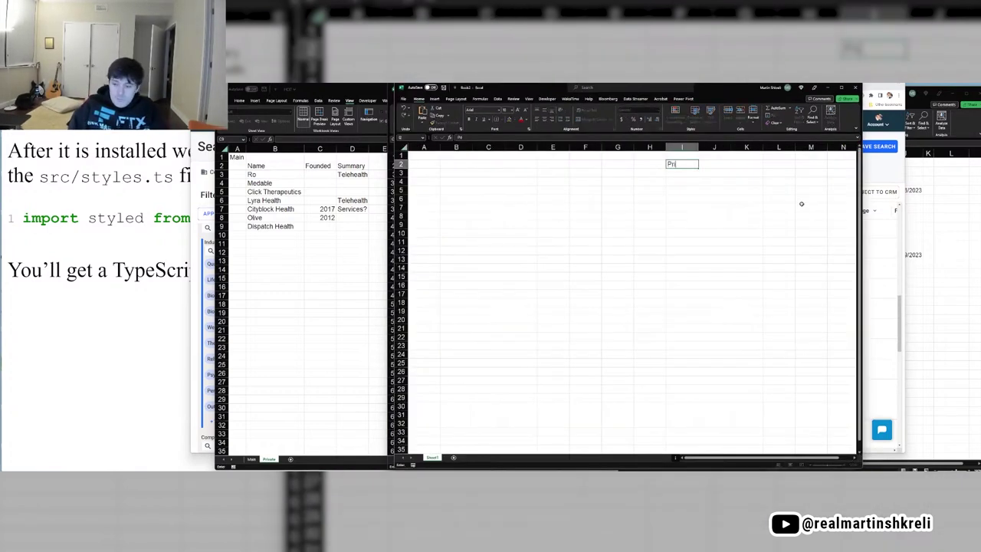
text(ce KRW)
key(Return)
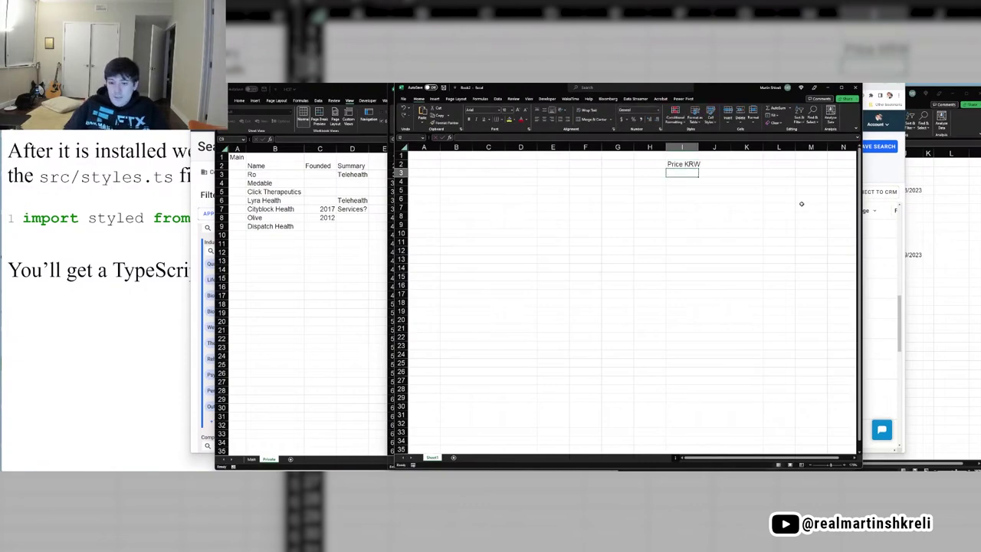
double_click(699, 147)
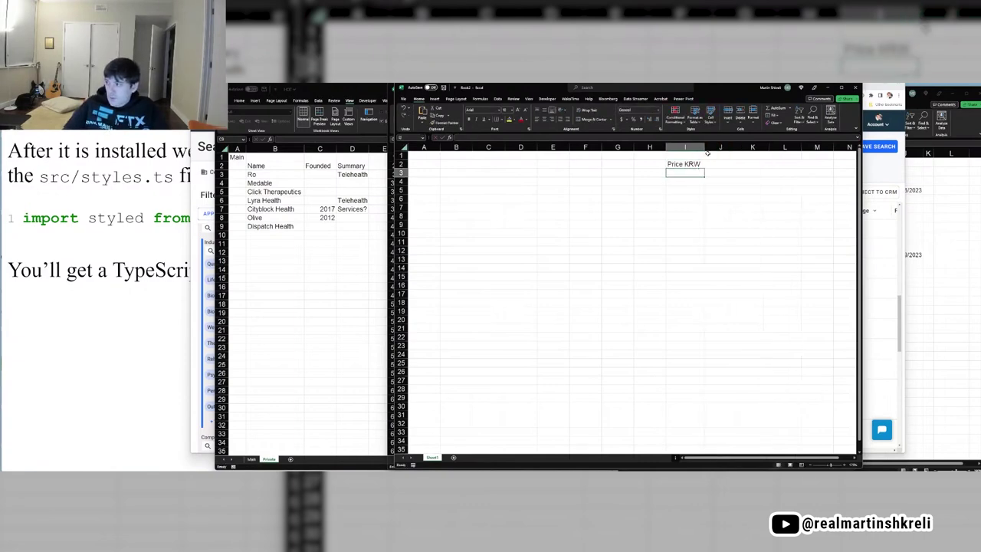
Close the HOT workbook containing the private health company list.
click(336, 269)
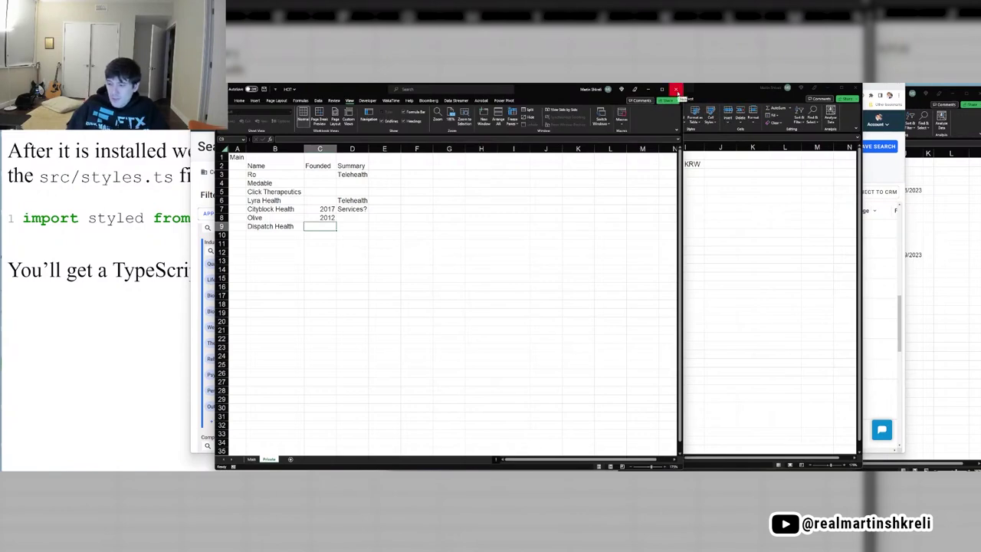
click(677, 91)
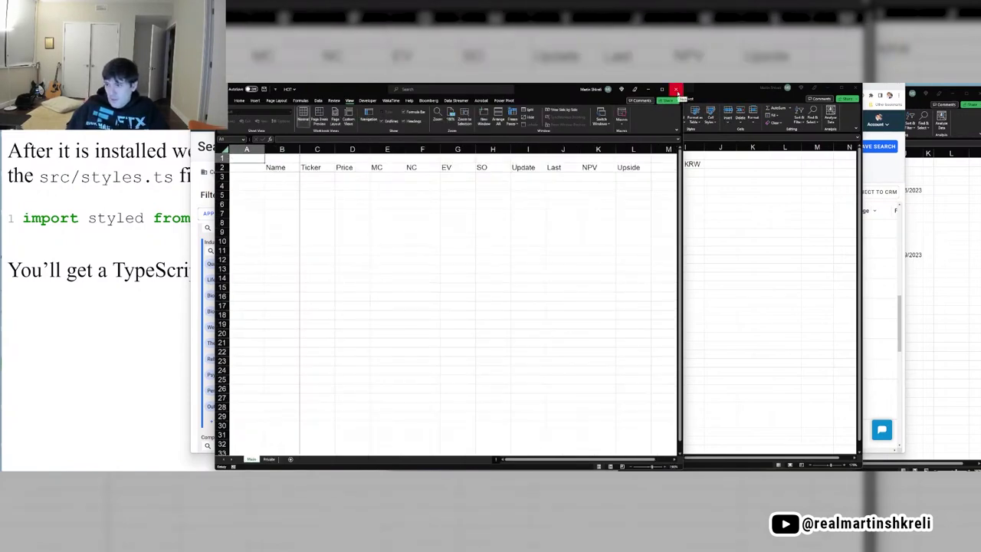
click(677, 91)
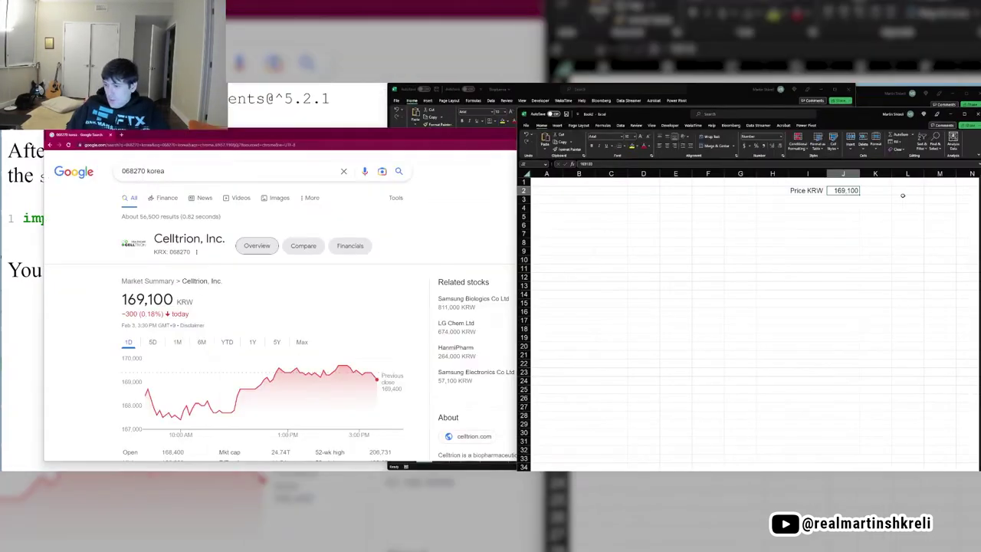
Complete the 169,100 price entry in J2 and add the labels Shares and MC KRW below Price KRW.
key(Return)
key(Left)
text(S)
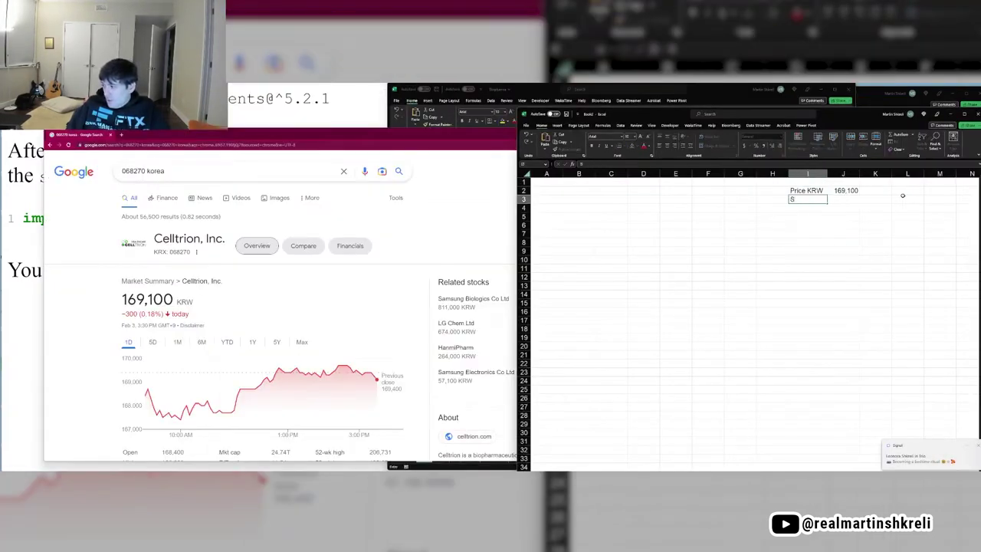
text(hares)
key(Return)
text(MC KRW)
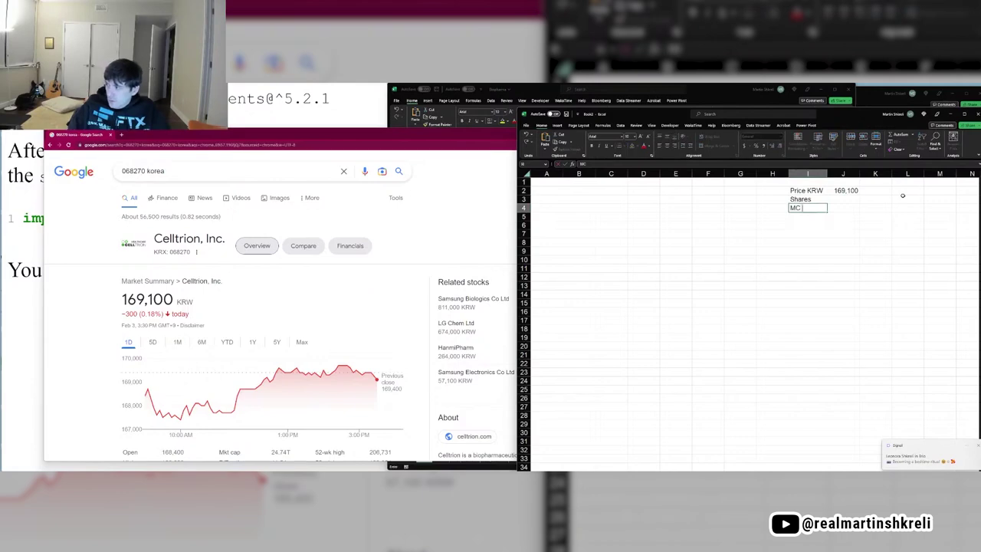
key(Return)
Add the labels Cash KRW, Debt KRW and EV KRW in the rows below MC KRW.
text(Cash KRW)
key(Return)
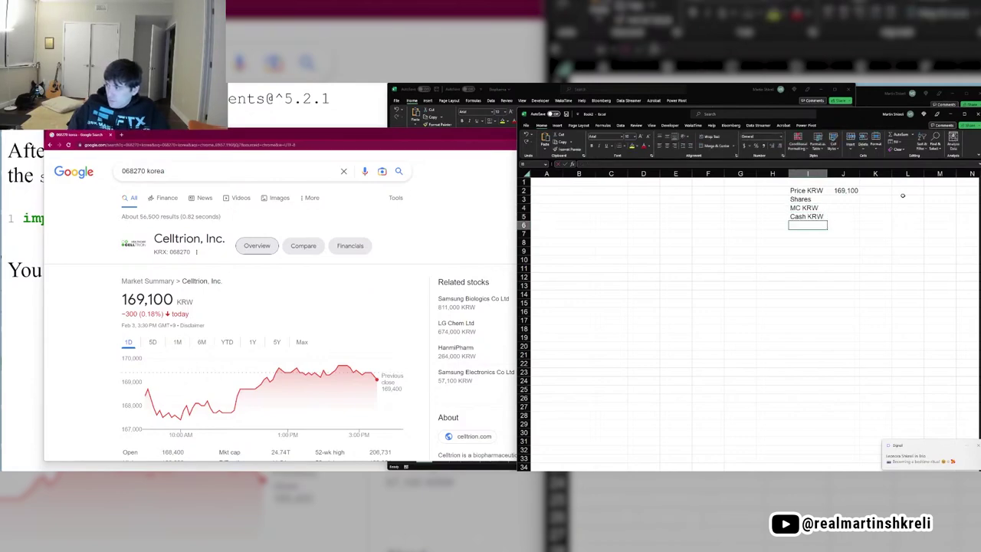
text(Debt KRW)
key(Return)
text(EV KRW)
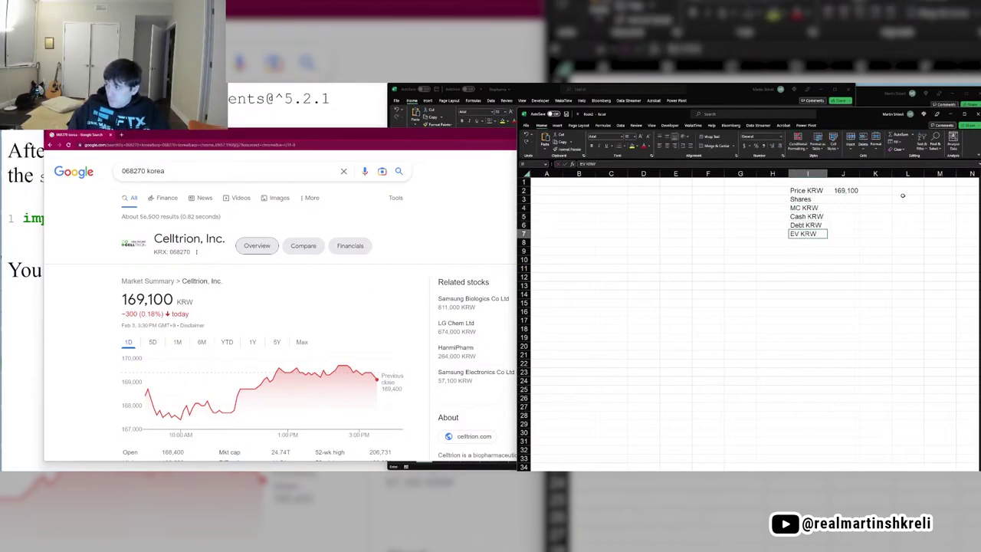
key(Return)
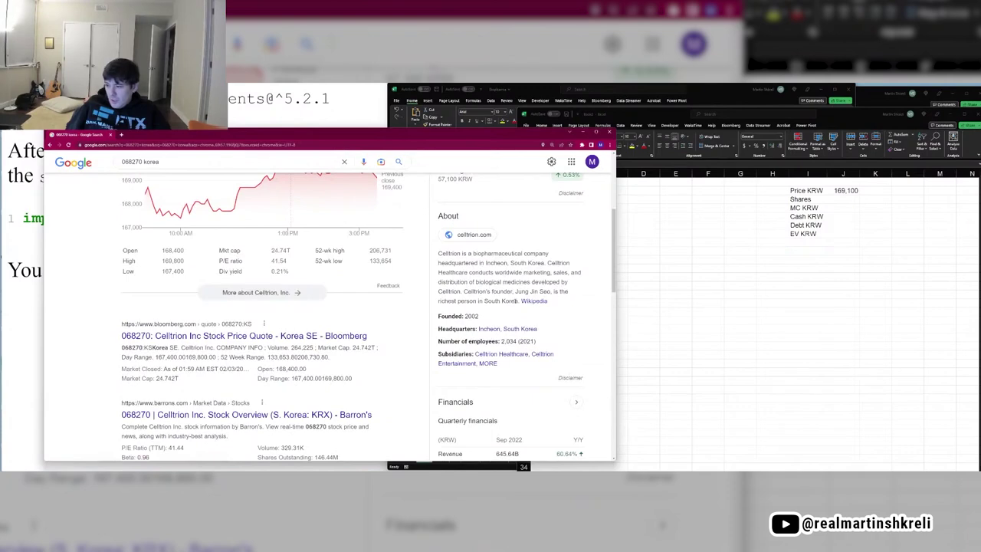
Switch to the browser, open Celltrion's Wikipedia article and look through its history and products sections.
click(535, 302)
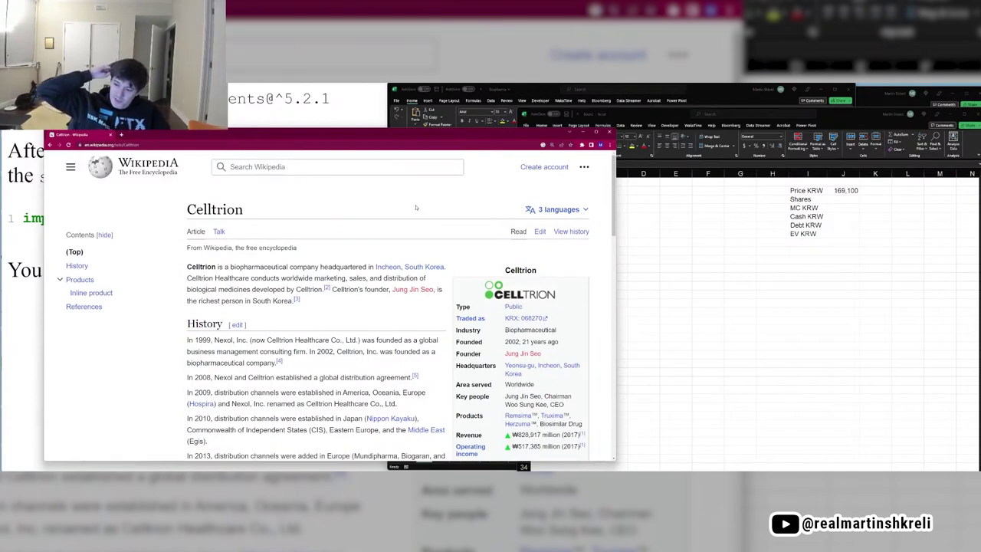
scroll(416, 207, down, 8)
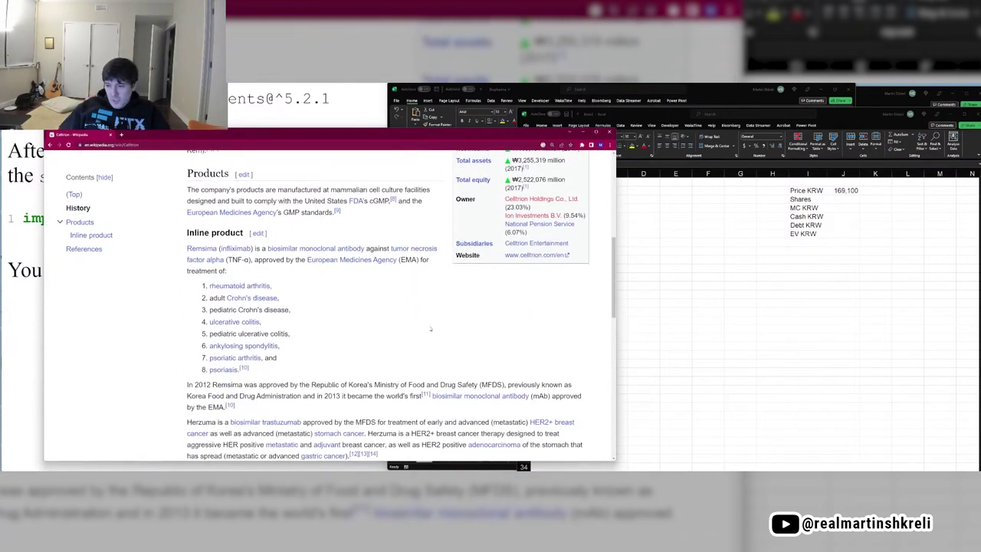
scroll(406, 276, up, 10)
Search the web for celltrion and open the company's official website.
key(ctrl+l)
text(celltrion)
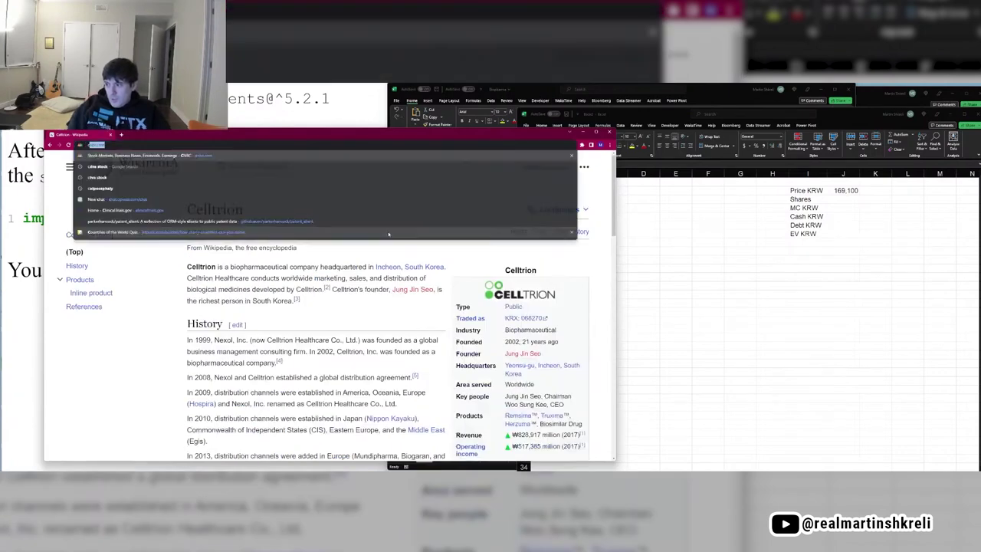
key(Return)
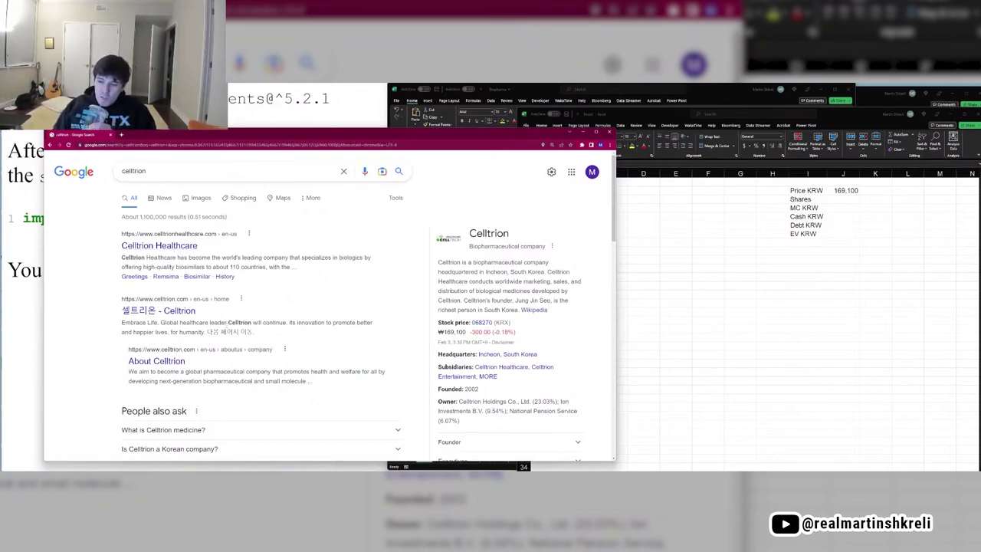
scroll(232, 354, down, 4)
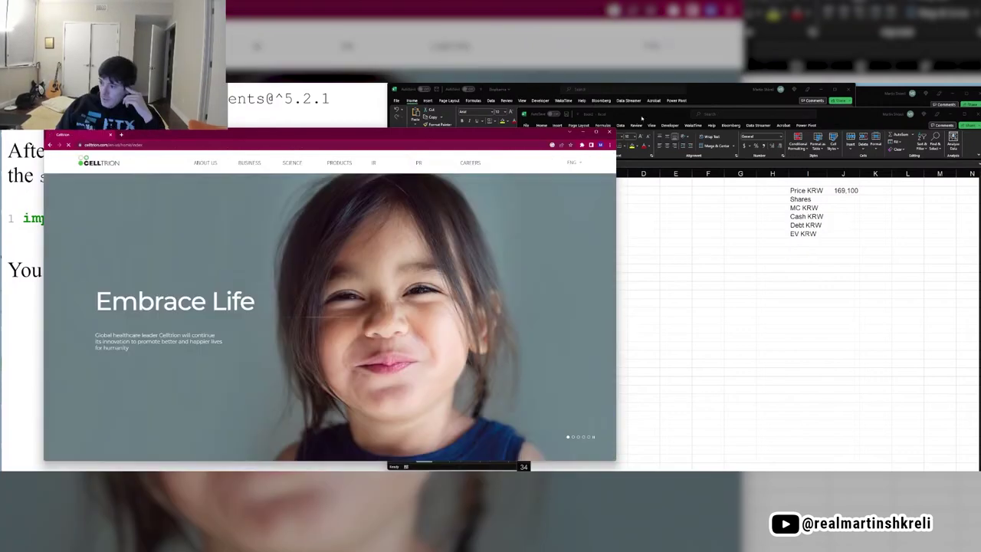
Return to the new workbook and save it as 068270 Celltrion in the models folder.
drag(667, 116, 607, 95)
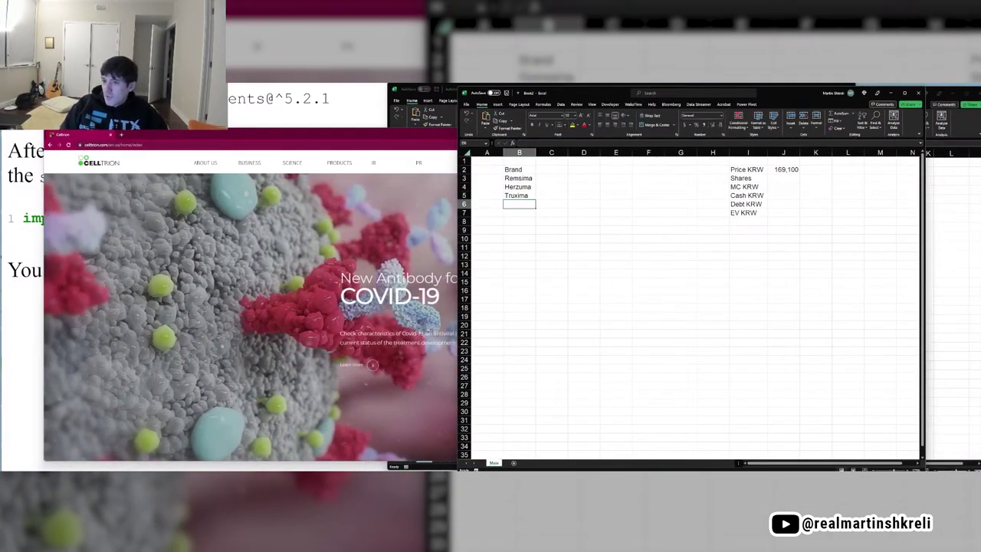
key(ctrl+Tab)
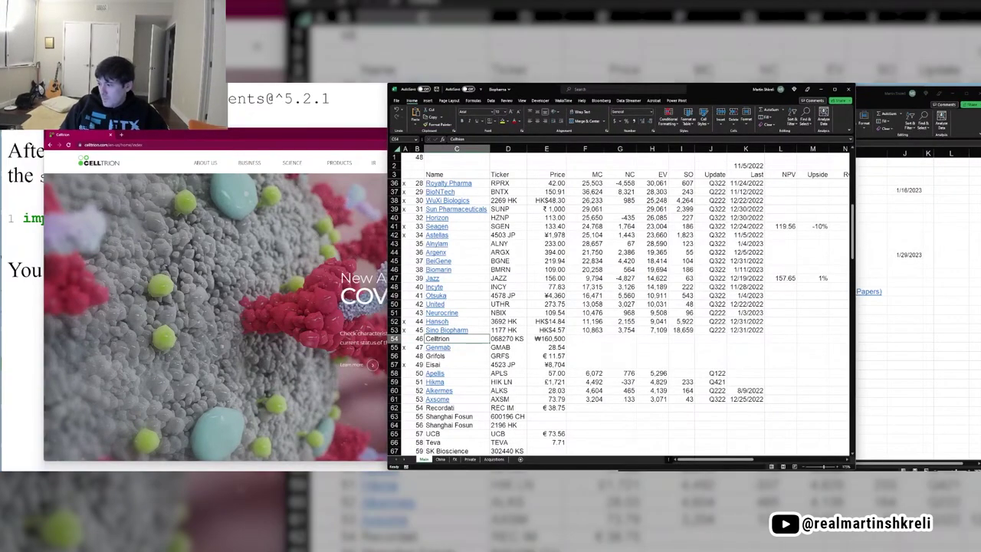
key(alt+Tab)
key(ctrl+s)
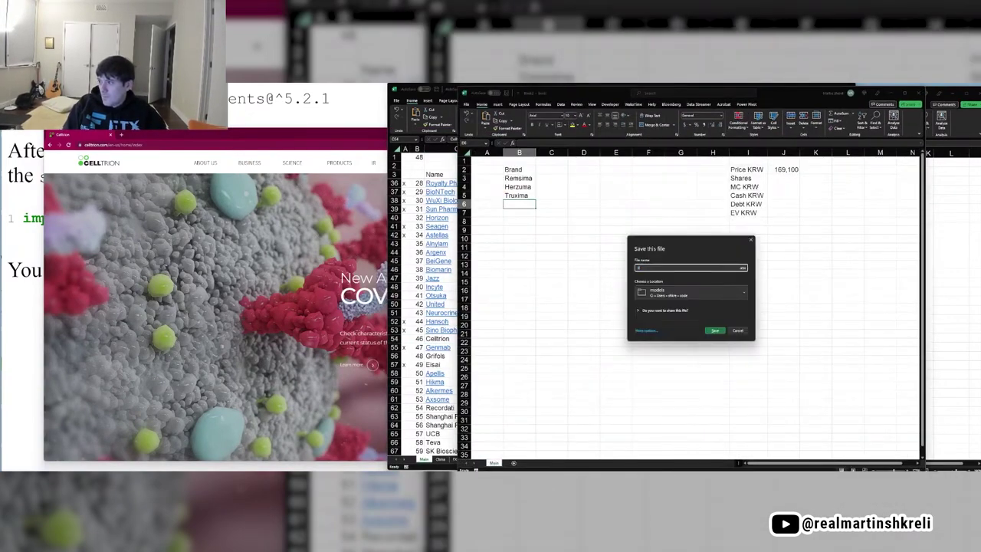
text(068270 Celltrion)
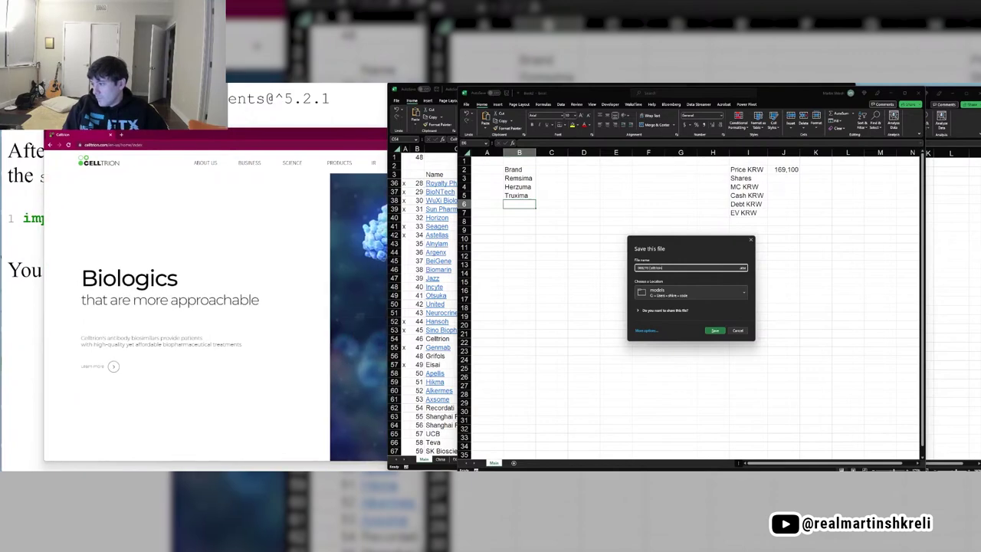
key(Return)
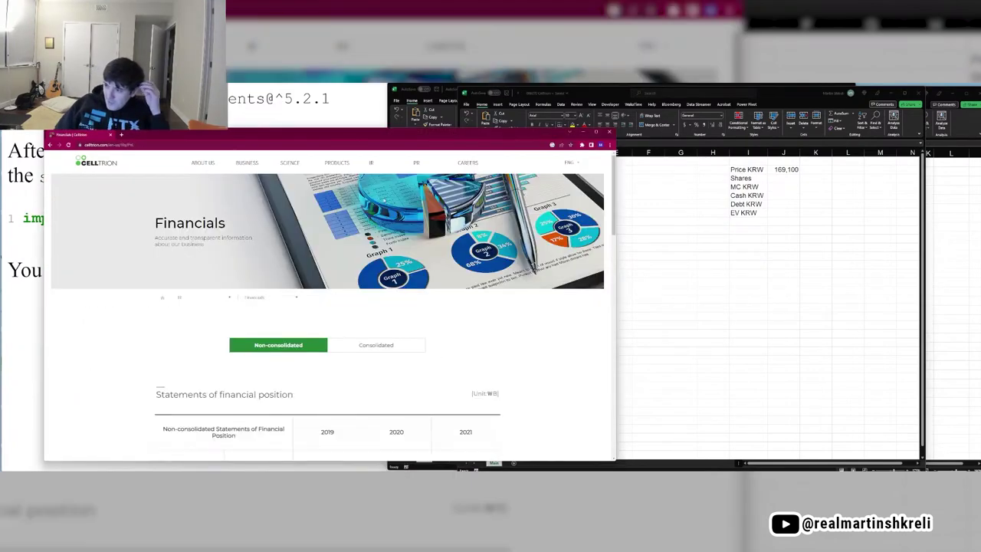
Open the 3Q22 earnings release from Celltrion's IR documents and review its Earnings Overview and Product Sales Mix pages.
mouse_move(379, 181)
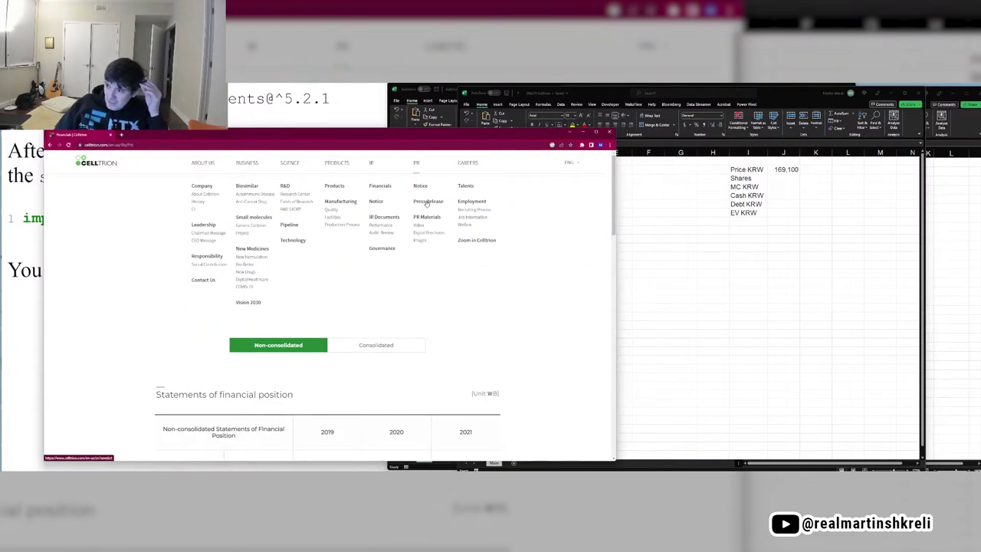
click(379, 221)
scroll(397, 219, down, 3)
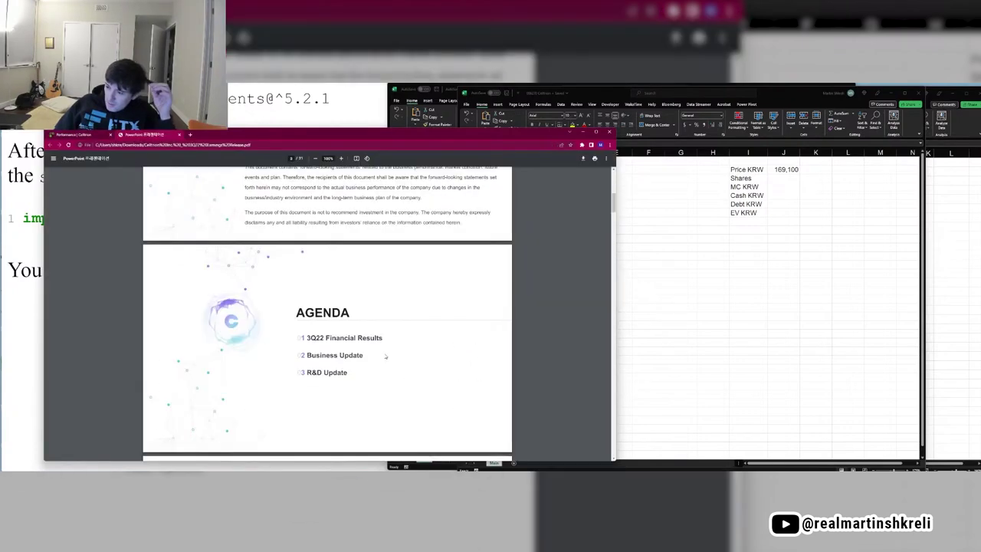
scroll(386, 356, down, 5)
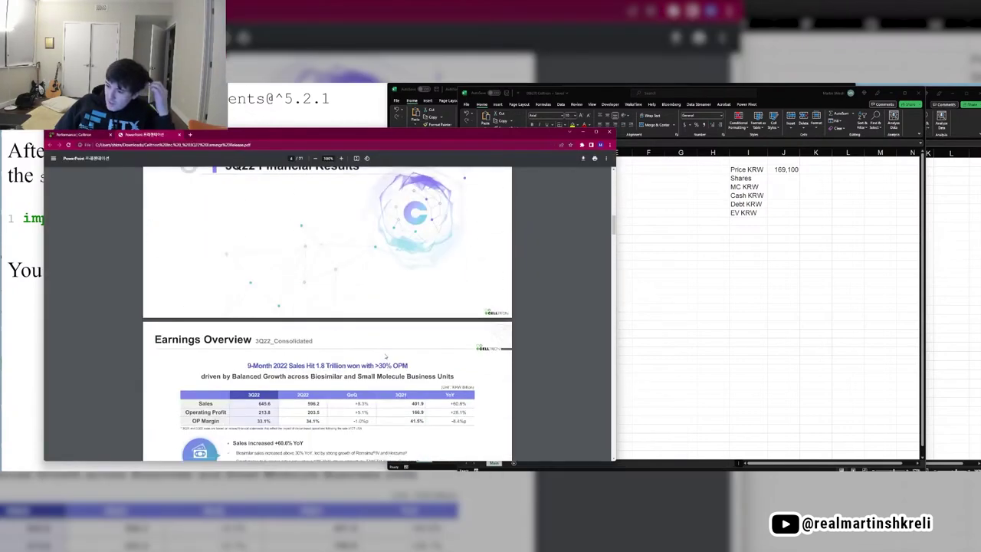
scroll(386, 356, down, 3)
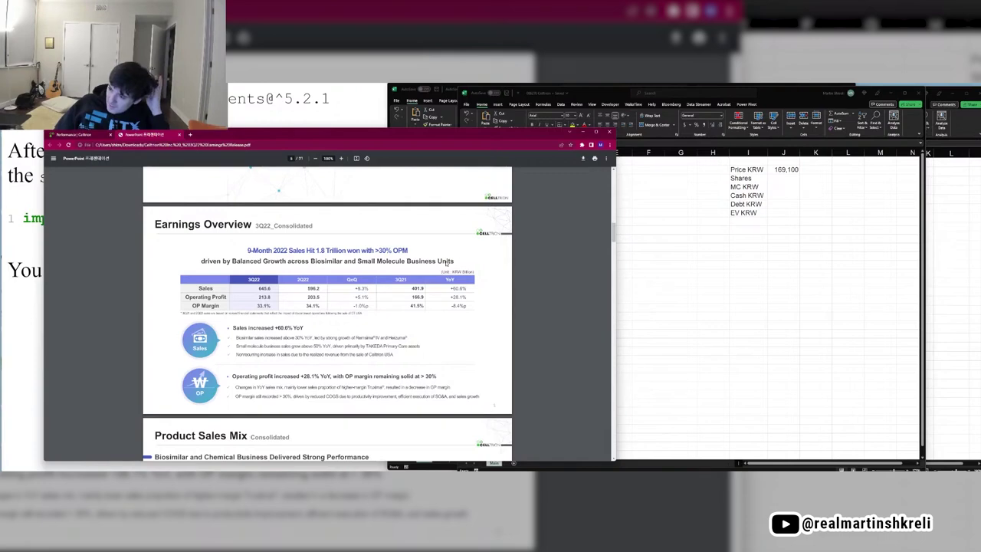
scroll(446, 263, down, 3)
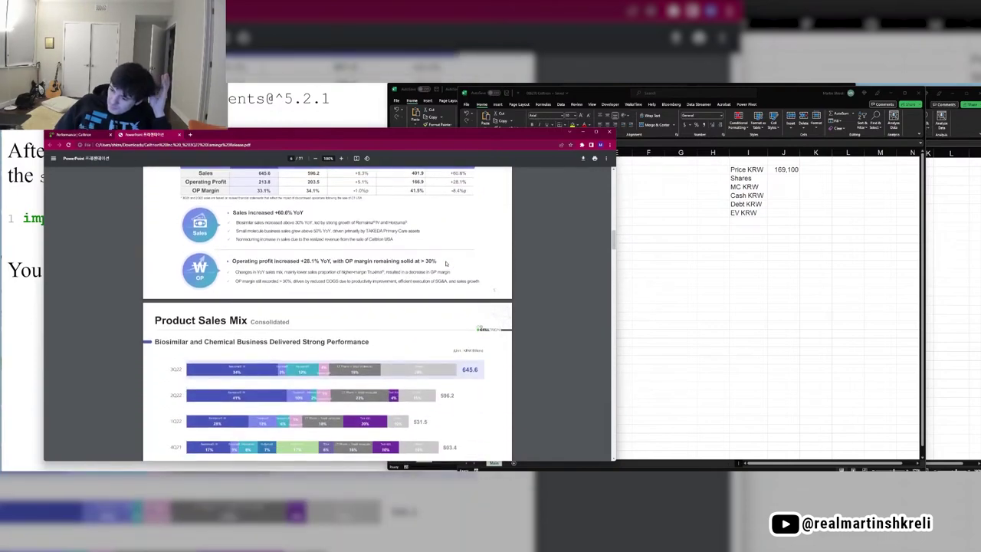
scroll(446, 263, down, 3)
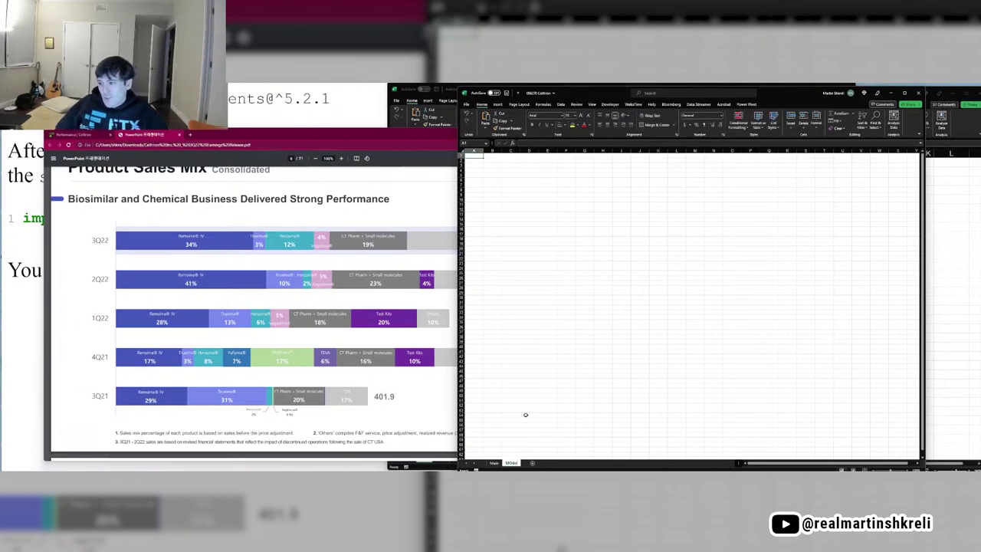
Check the latest quarter's total in the Product Sales Mix page, then label B3 on the Model sheet Revenue.
click(334, 305)
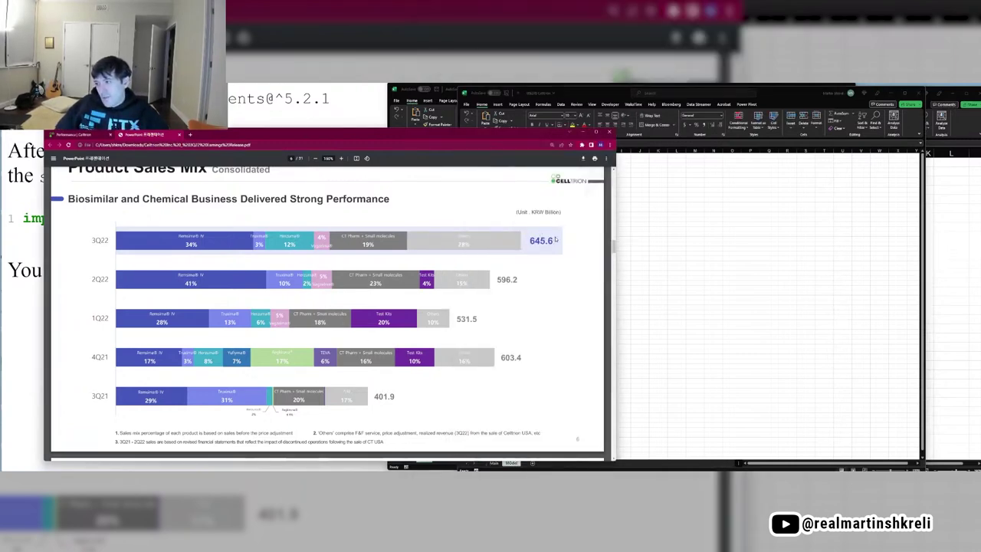
click(652, 234)
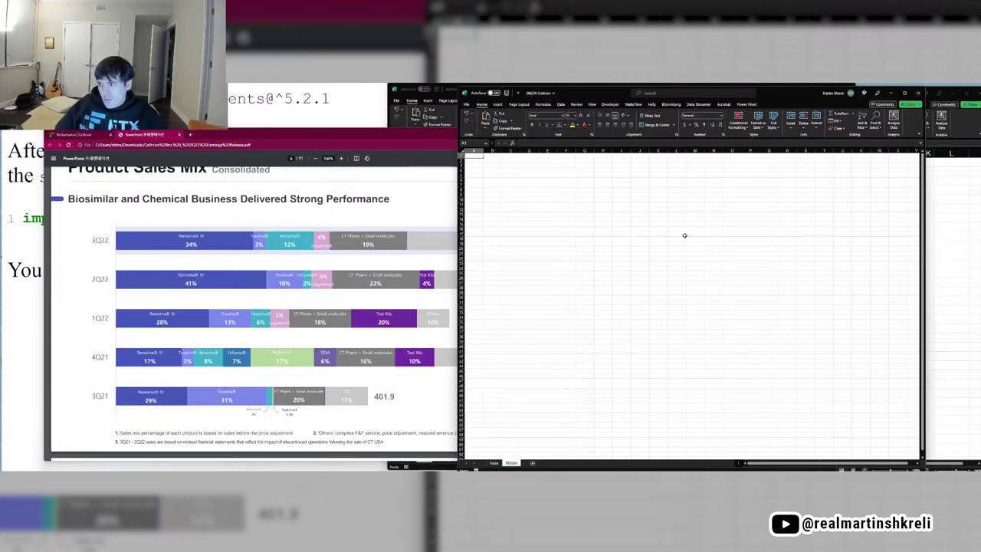
key(Down)
key(Right)
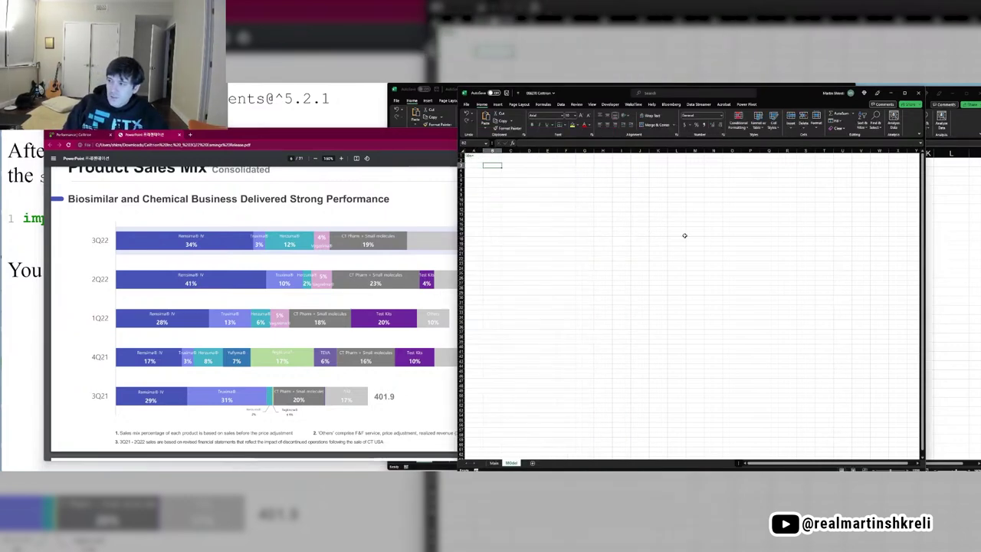
text(Remsnue)
key(Right)
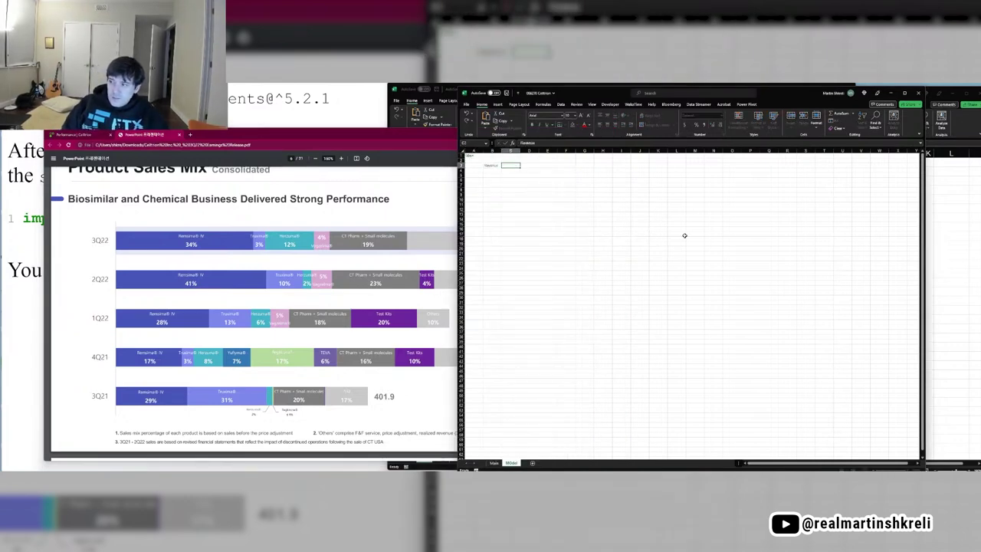
Enter quarterly column headers from Q120 through Q423 across row 2, starting in column C.
key(Up)
text(Q122)
key(Tab)
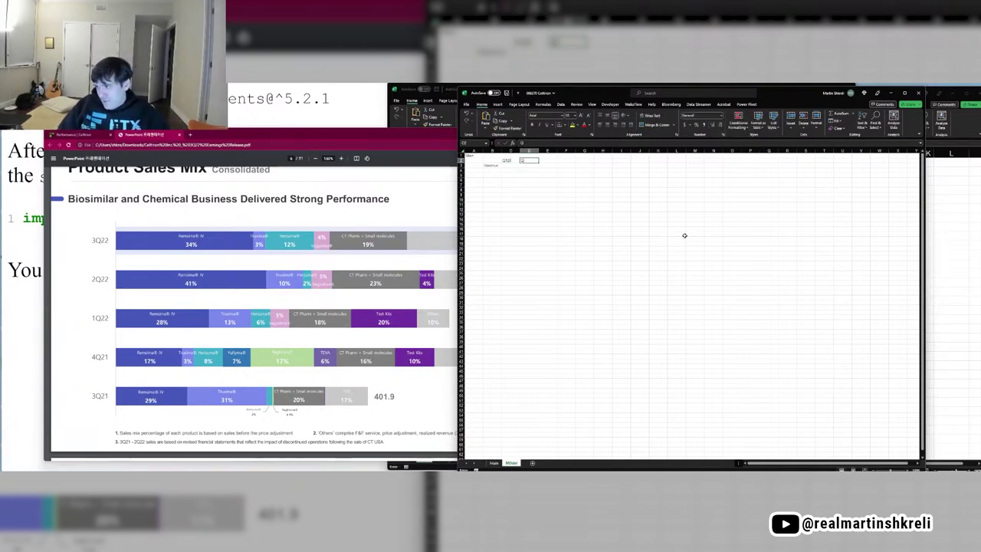
text(Q222)
key(Tab)
text(Q322)
key(Tab)
text(Q422)
key(Tab)
text(Q121)
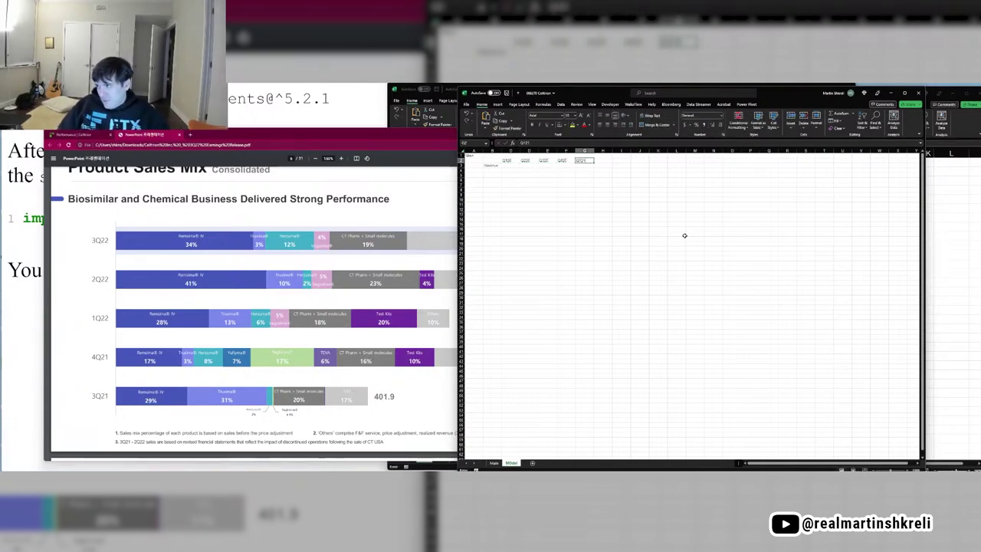
key(Tab)
text(Q221)
key(Tab)
text(Q321)
key(Tab)
text(Q421)
key(Tab)
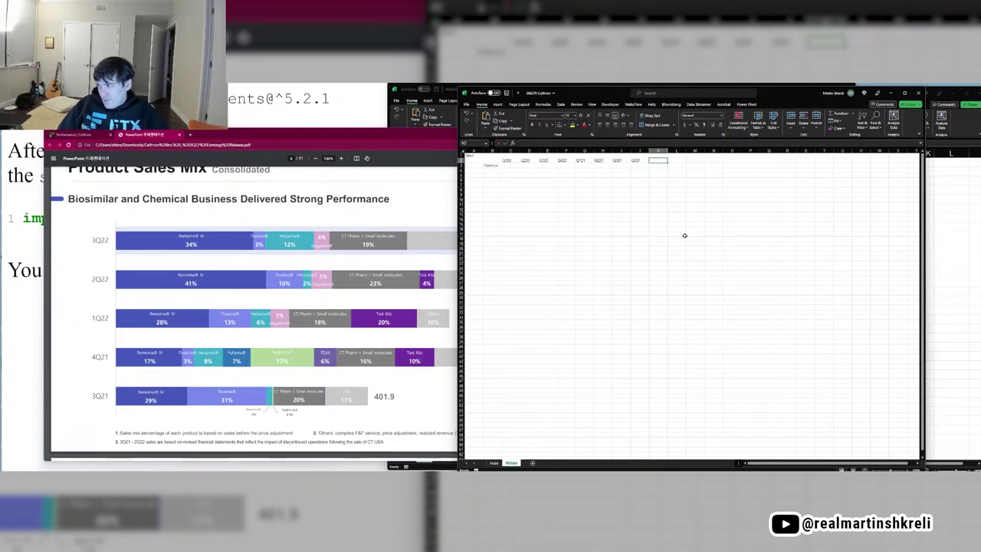
text(Q122)
key(Tab)
text(Q222)
key(Tab)
text(Q32)
key(Tab)
text(Q422)
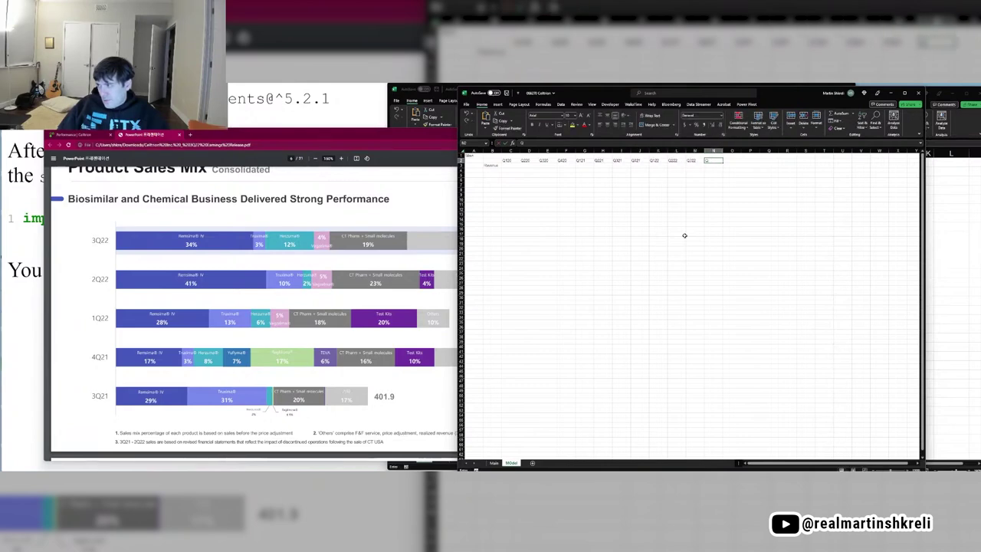
key(Tab)
text(Q123)
key(Tab)
text(Q223)
key(Tab)
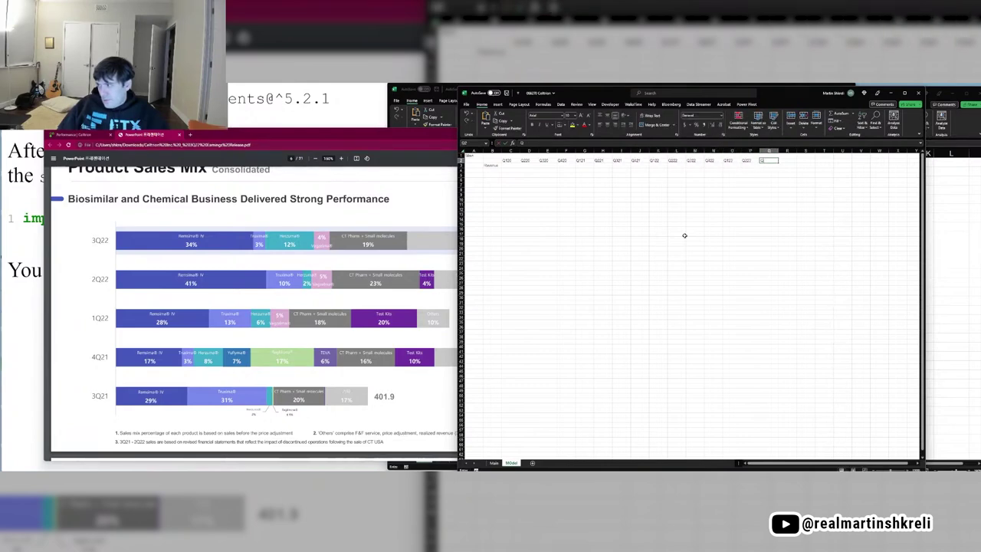
text(Q323)
key(Tab)
text(Q423)
key(Return)
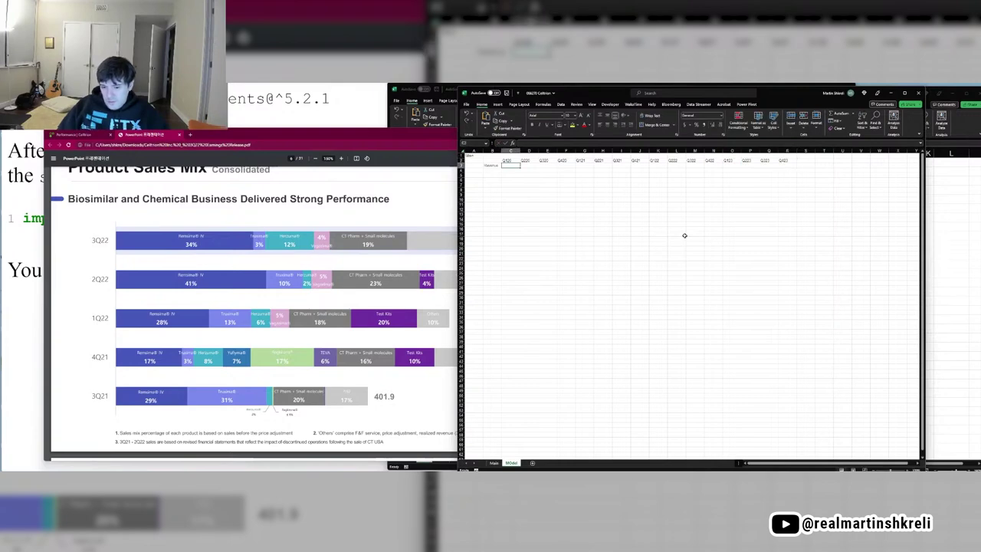
Right-align columns C through R that hold the quarterly headers.
key(ctrl+space)
key(shift+Right)
key(shift+Right)
key(shift+Right)
key(shift+Right)
key(shift+Right)
key(shift+Right)
key(shift+Right)
key(shift+Right)
key(shift+Right)
key(shift+Right)
key(shift+Right)
key(shift+Right)
key(shift+Right)
key(shift+Right)
key(shift+Right)
key(shift+Right)
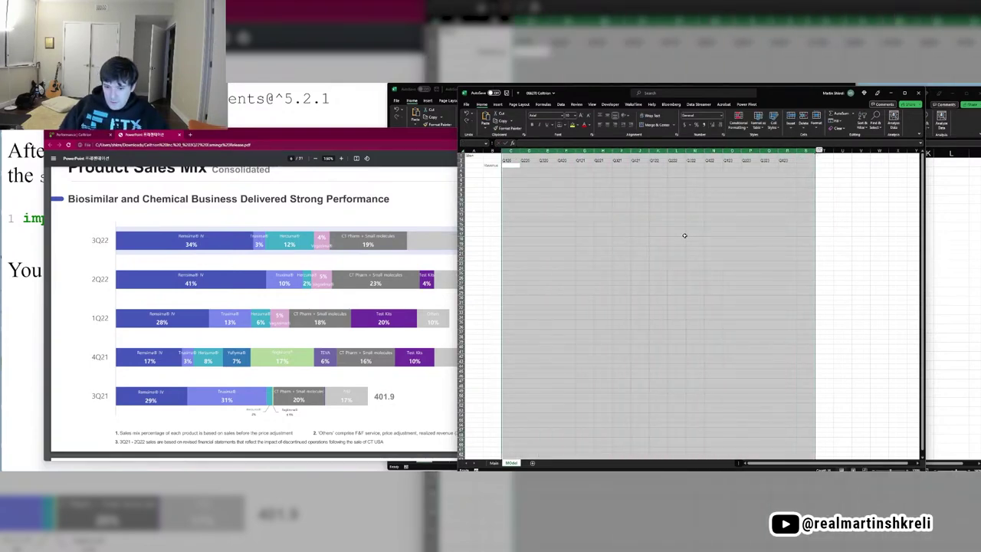
key(shift+Left)
key(alt+h)
key(a)
key(r)
key(shift+BackSpace)
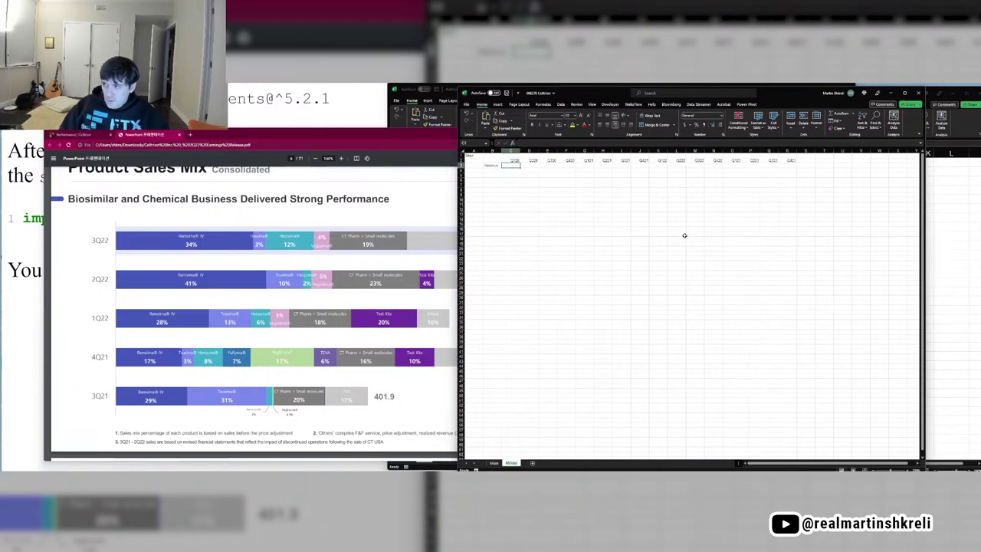
Enter Revenue from the sales mix page: Q322 645.6, Q222 596.2, Q122 531.5, Q421 603.4 and Q321 401.9.
key(alt+Tab)
text(645.6)
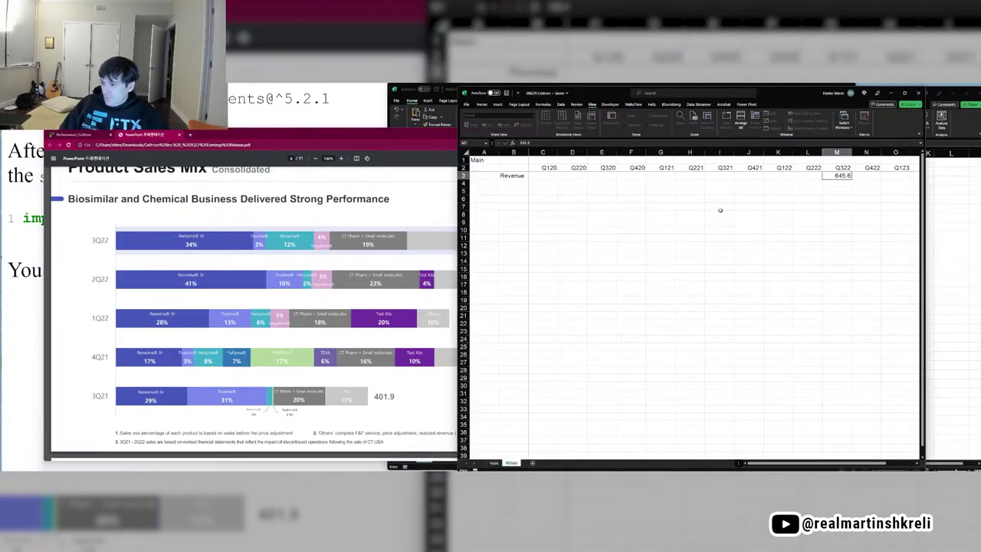
key(Left)
key(alt+Tab)
key(alt+Tab)
text(596.2)
key(Left)
key(alt+Tab)
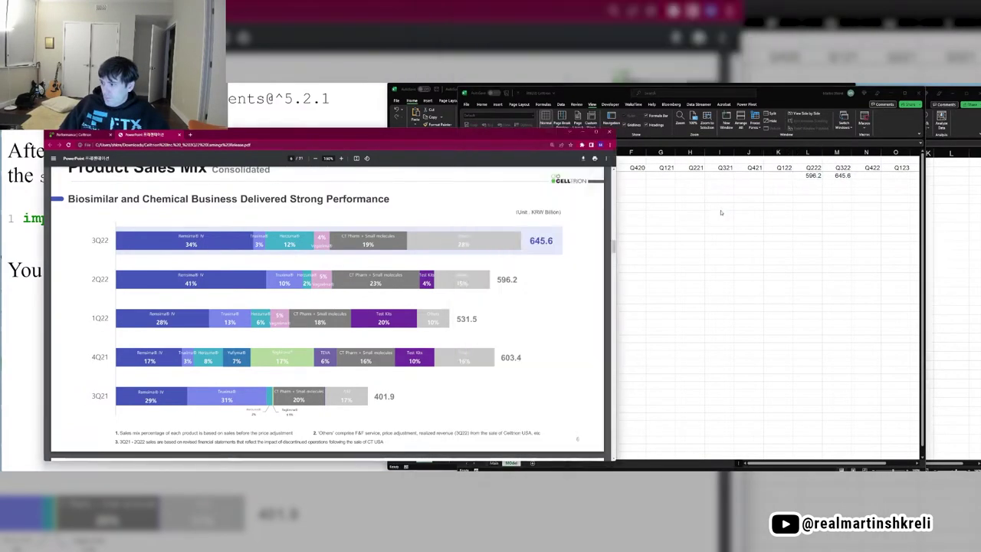
key(alt+Tab)
text(531.5)
key(Left)
key(alt+Tab)
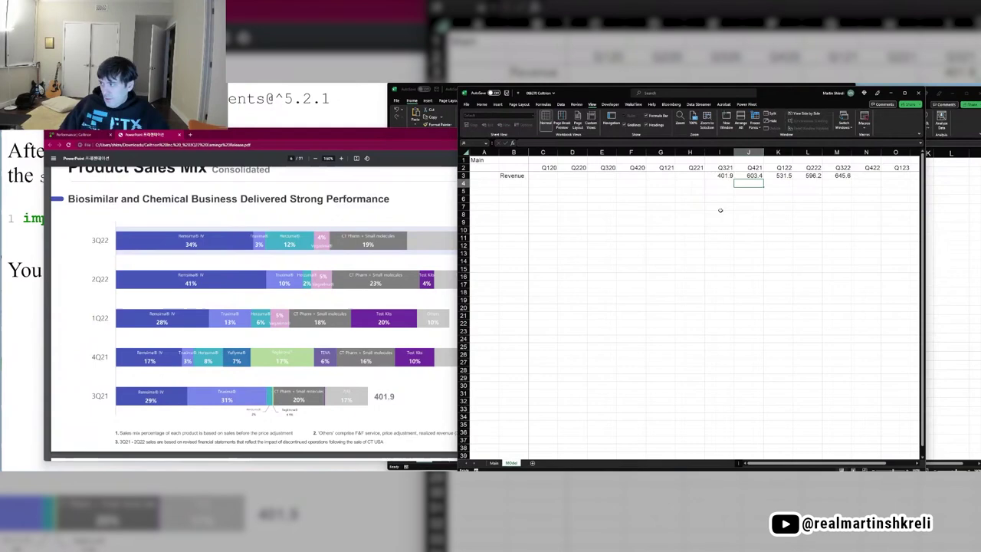
Consult the release's Balance Sheet page and enter 0 for Cash KRW and 171.2 for Debt KRW on the Main sheet.
key(alt+Tab)
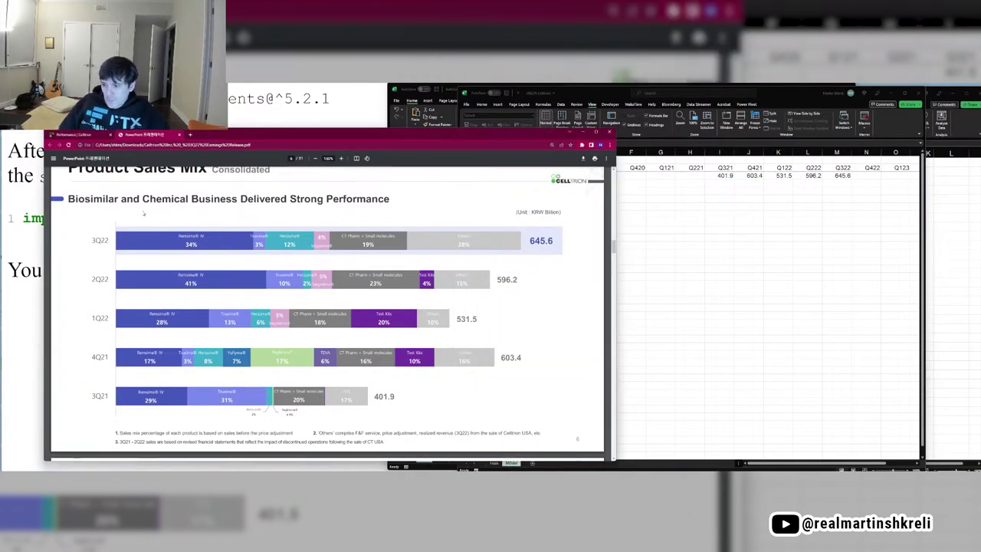
scroll(142, 214, down, 5)
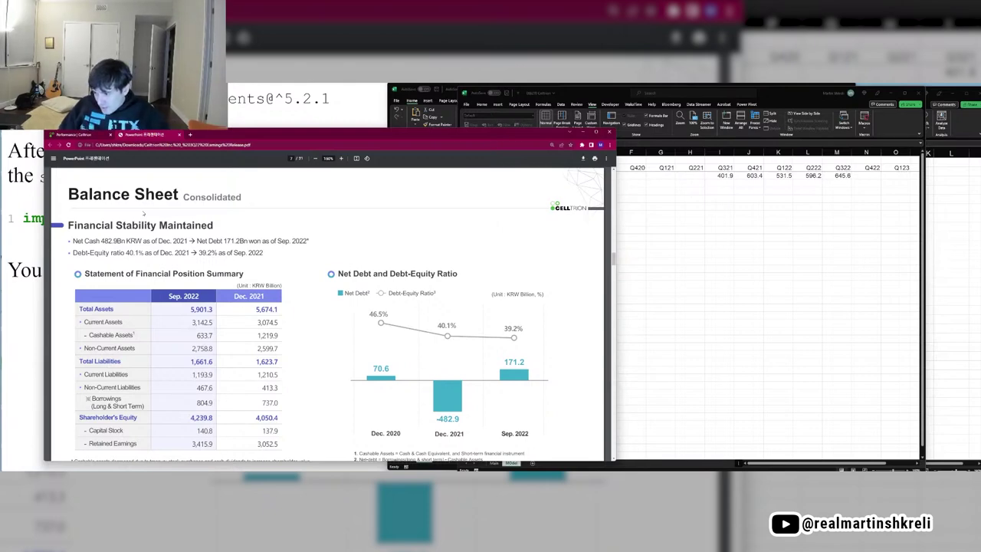
key(alt+Tab)
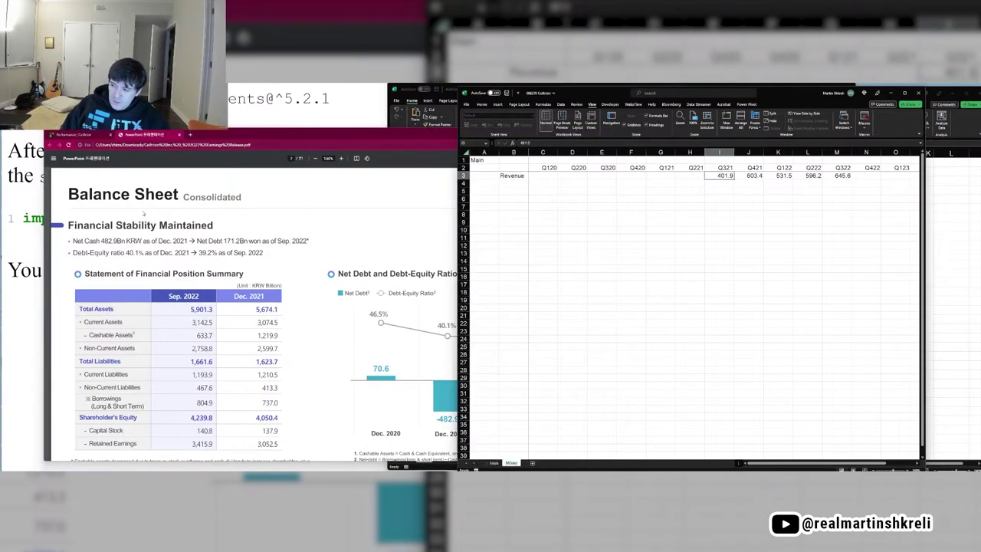
key(ctrl+Page_Down)
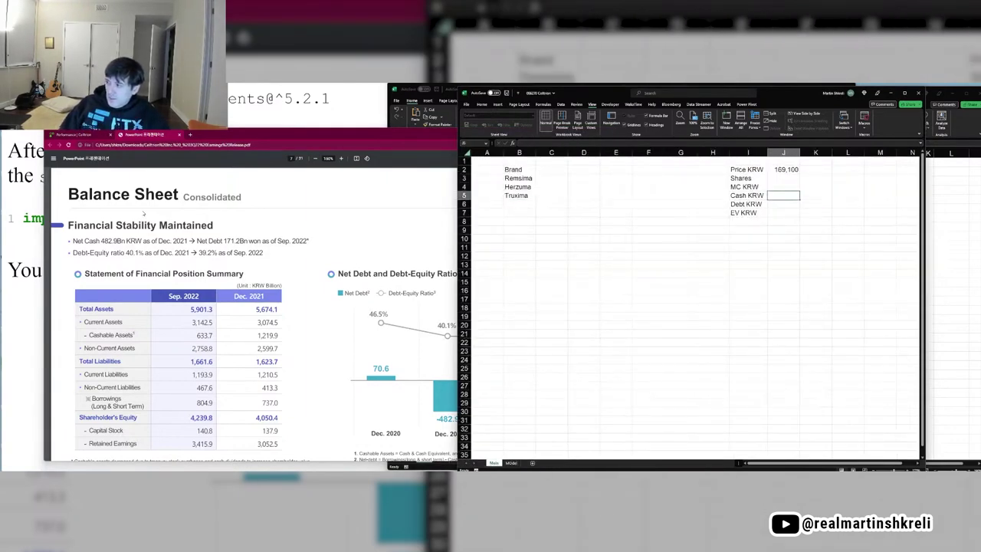
text(0)
key(Left)
key(Down)
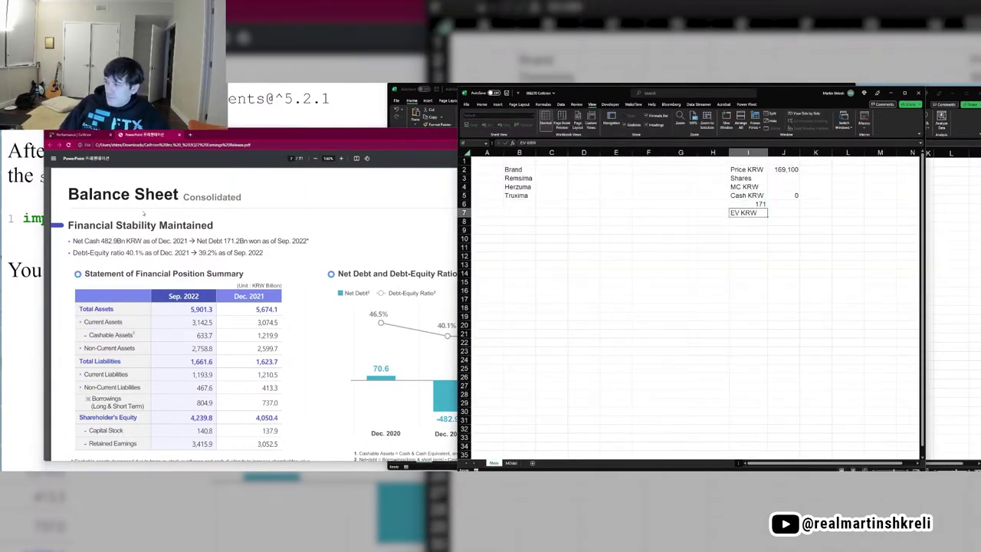
key(Right)
text(171.2)
key(Right)
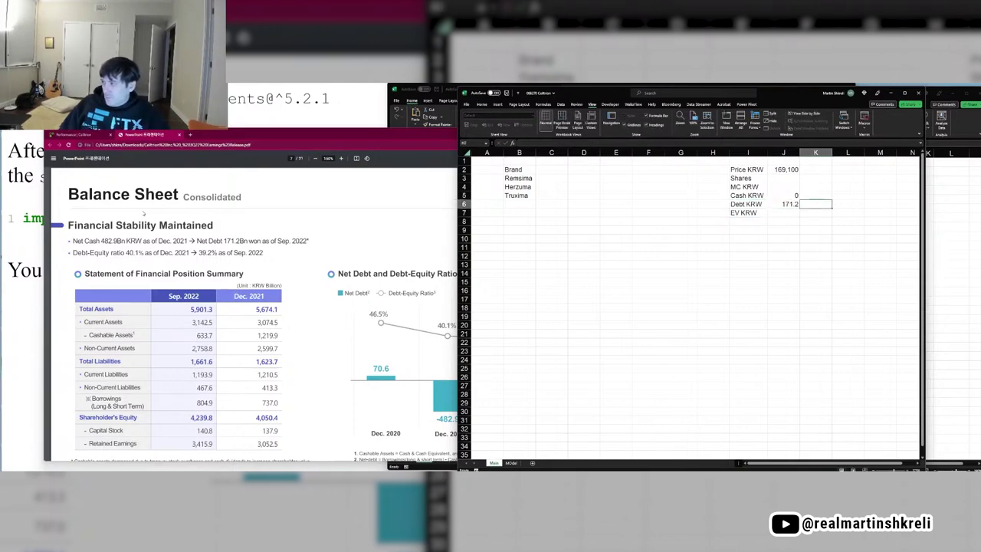
Tag the Debt, Cash and Shares rows with the period Q322 in column K.
text(Q322)
key(Up)
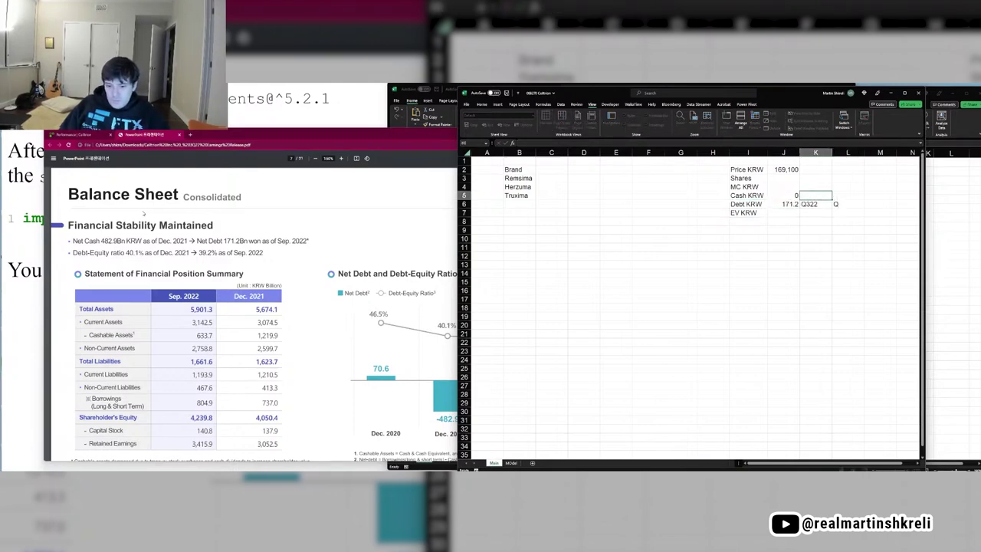
text(Q322)
key(Up)
key(Up)
text(Q322)
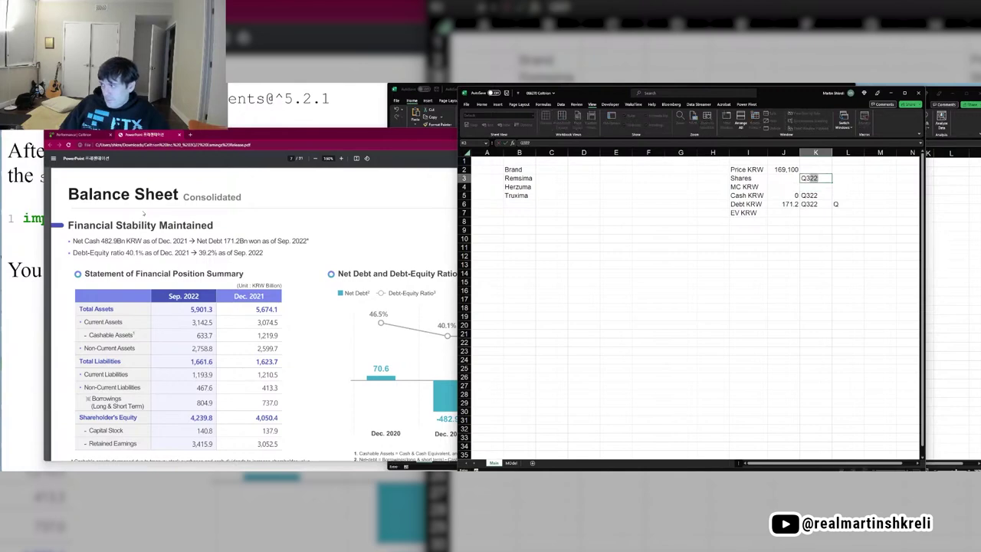
key(Return)
Calculate EV KRW as MC minus cash plus debt and format the Shares-to-EV values as numbers without decimals.
key(Up)
key(shift+Down)
key(shift+Down)
key(shift+Down)
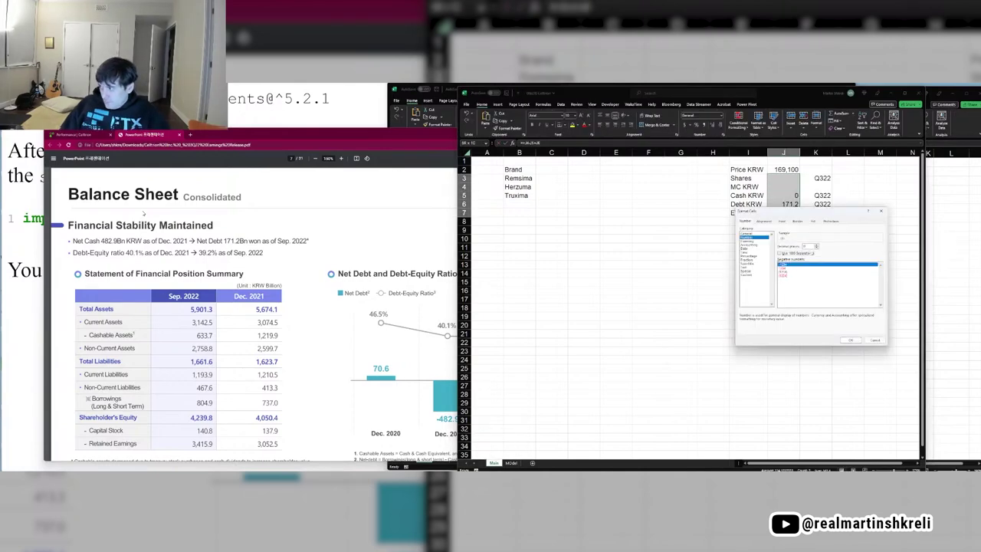
key(Return)
key(Up)
key(Up)
key(Up)
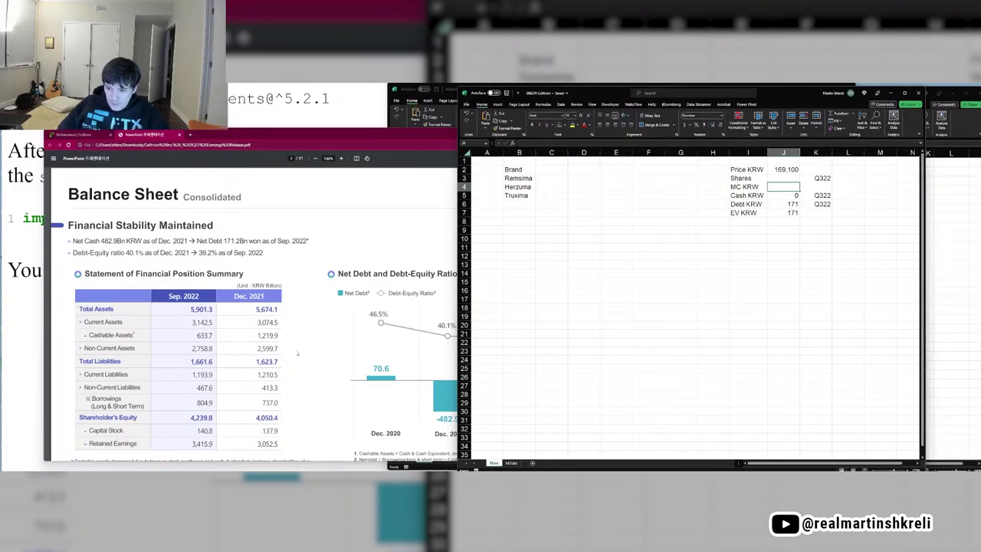
Review the release's consolidated and non-consolidated Earnings Summary pages and the EU Market Share page.
click(299, 355)
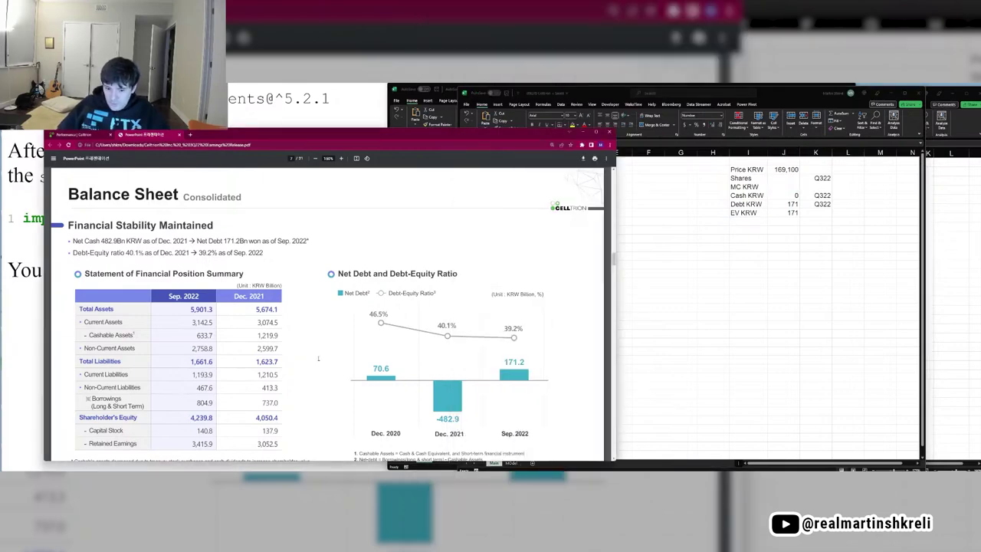
scroll(318, 358, down, 4)
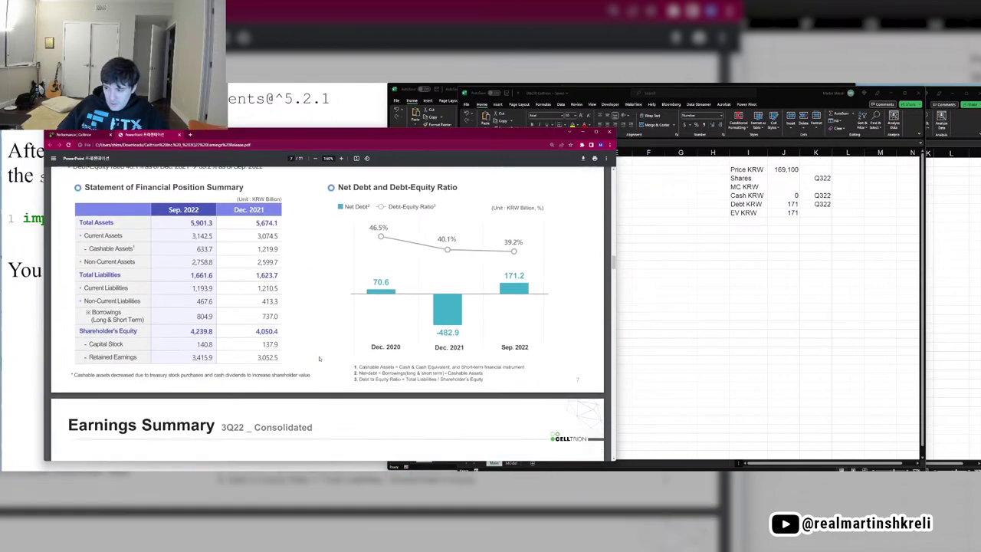
scroll(321, 358, down, 3)
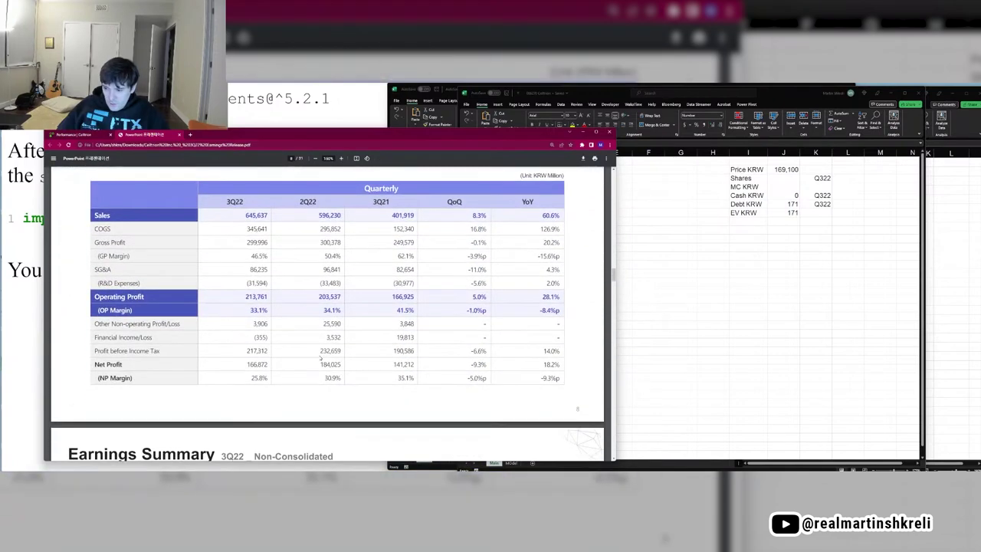
scroll(321, 358, down, 4)
click(715, 309)
key(ctrl+Page_Down)
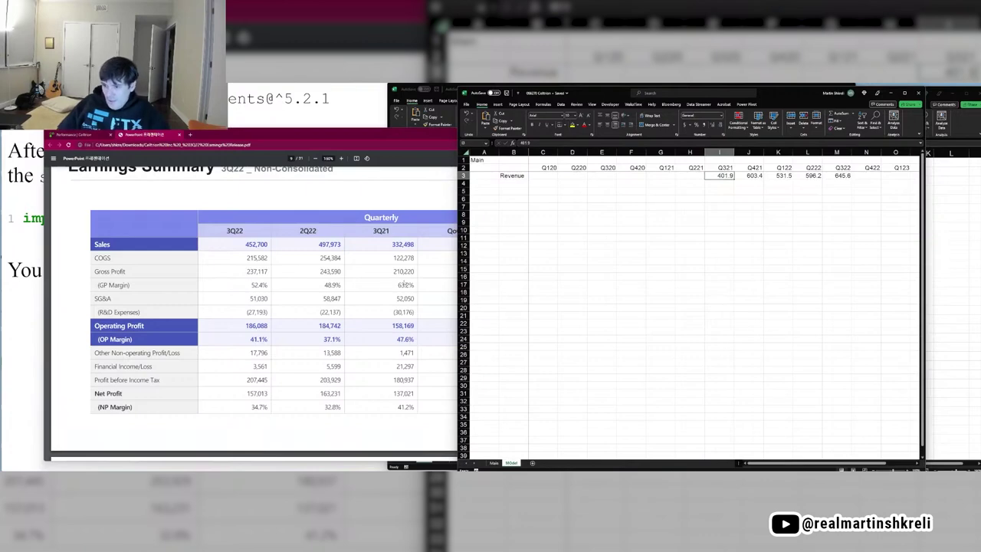
click(406, 284)
scroll(406, 284, up, 1)
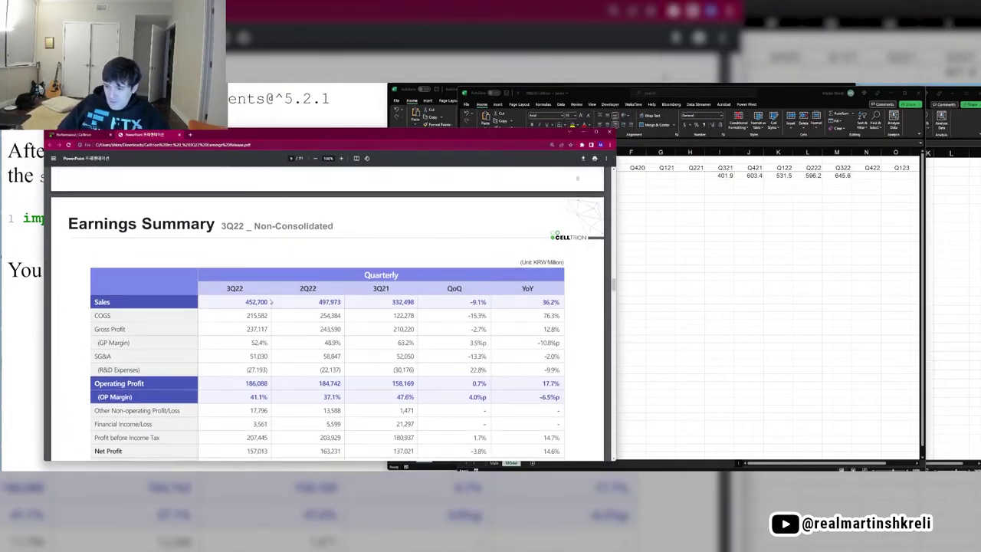
scroll(361, 291, down, 5)
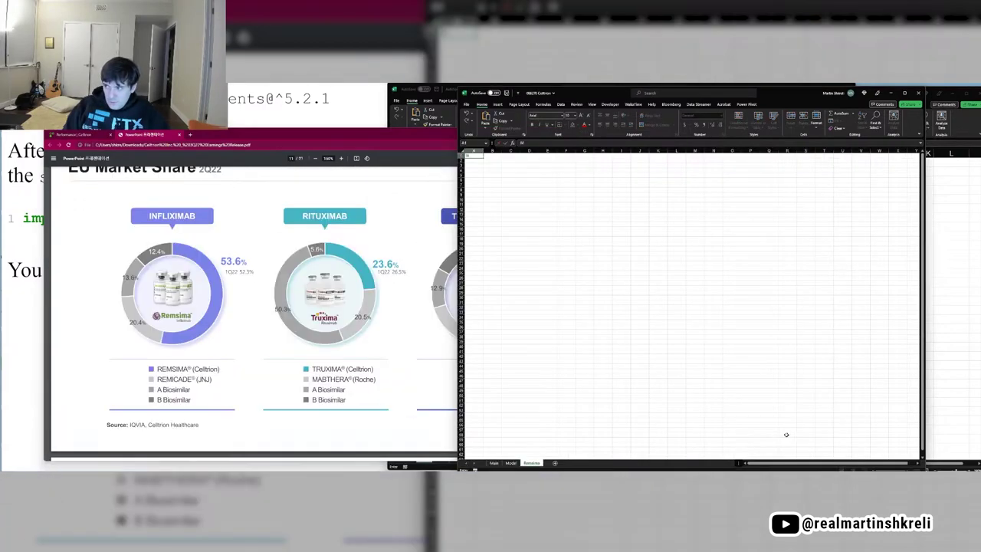
On a new Remsima sheet, enter Brand as Remsima and the generic name as infliximab in columns B and C.
text(Share)
key(Tab)
text(Remsima)
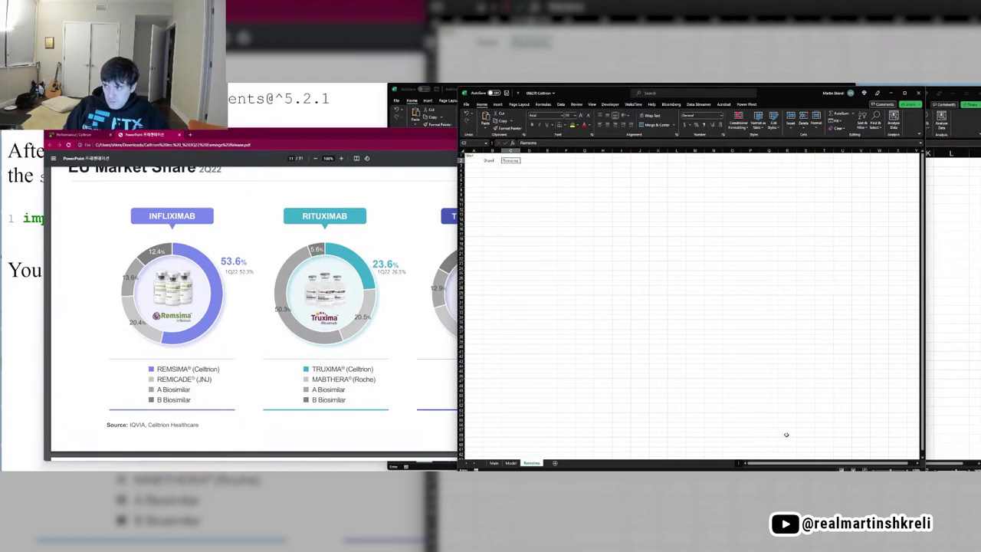
key(Return)
text(Generic)
key(Tab)
text(inflltrion)
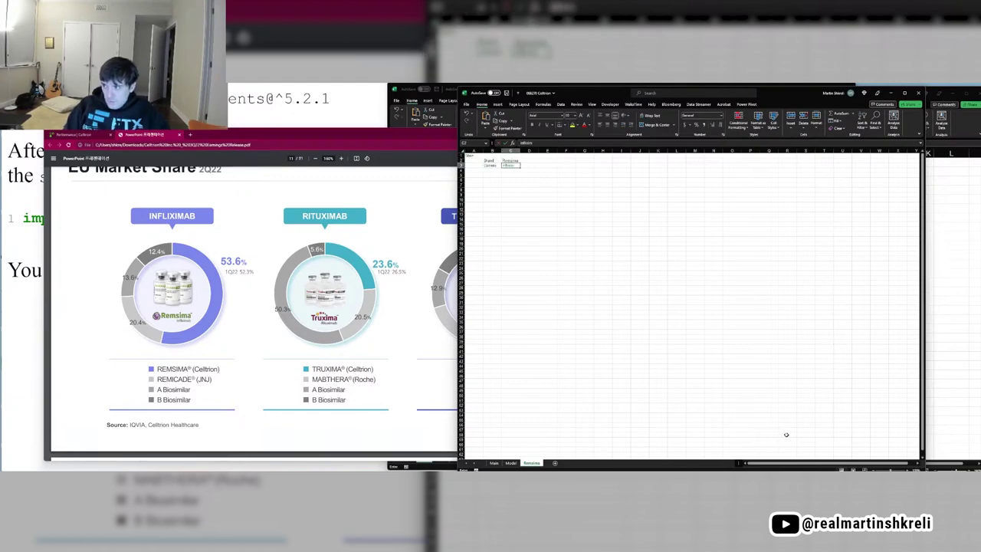
key(Return)
Add an Indication row on the Remsima sheet with the value RA.
text(Indication)
key(Tab)
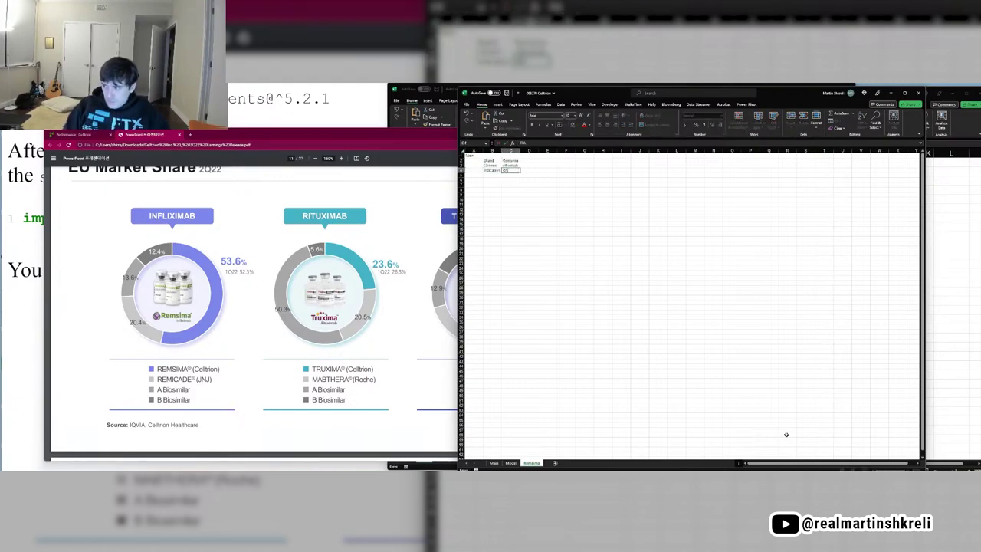
text(RA)
key(Return)
Add a Competition row noting 54% market share in EU, 20% for JNJ and 25% for two biosimilars.
text(Competitor)
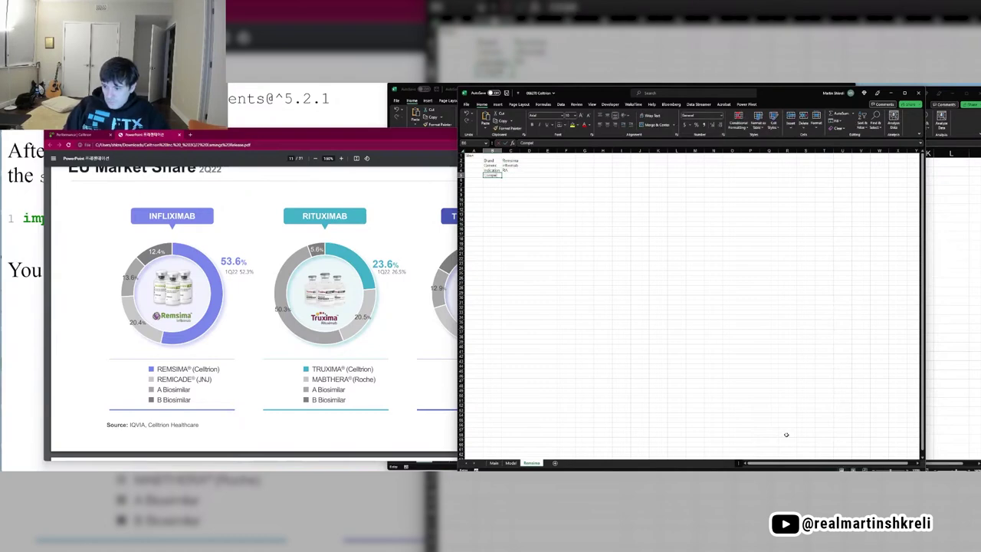
key(Tab)
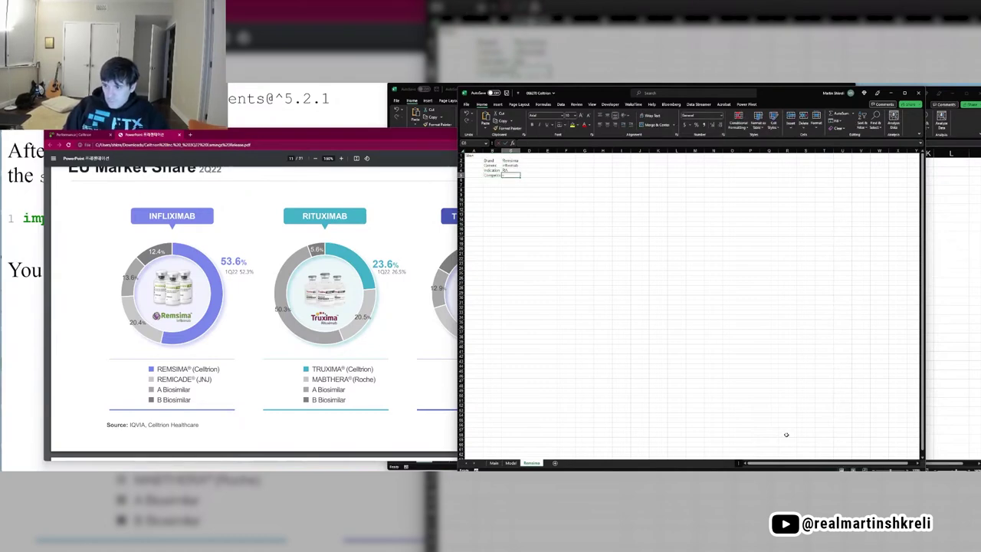
text(54%)
key(Escape)
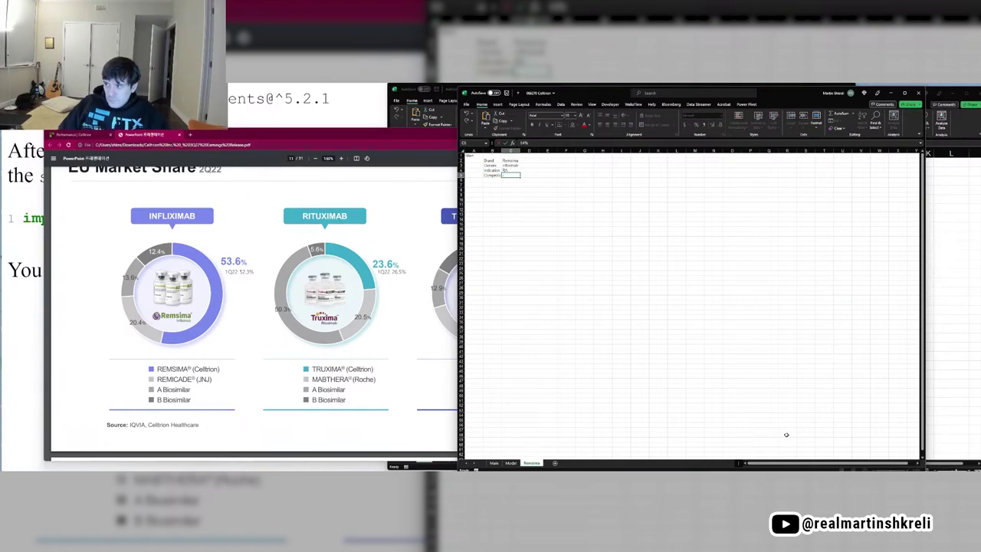
scroll(105, 284, up, 1)
click(253, 338)
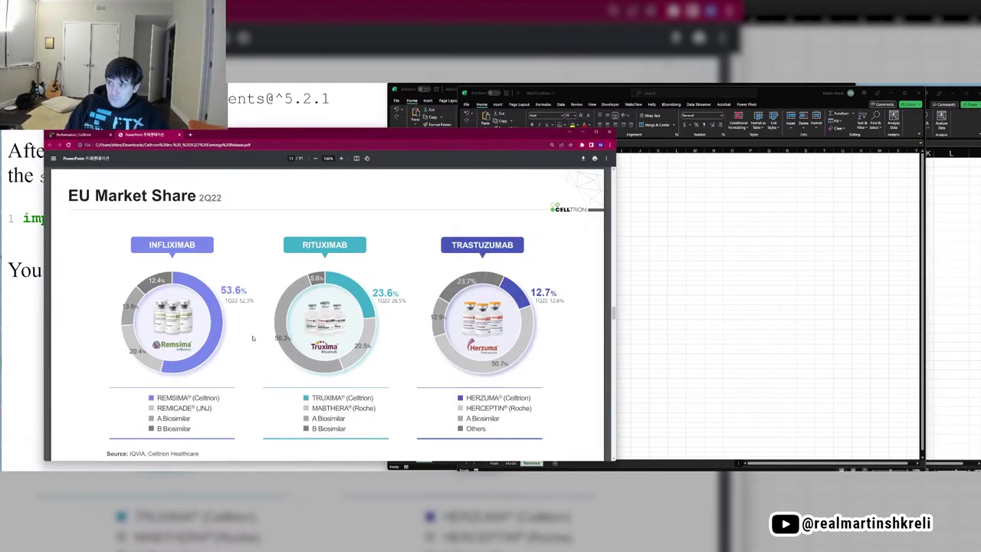
key(alt+Tab)
text(54% market share in EU)
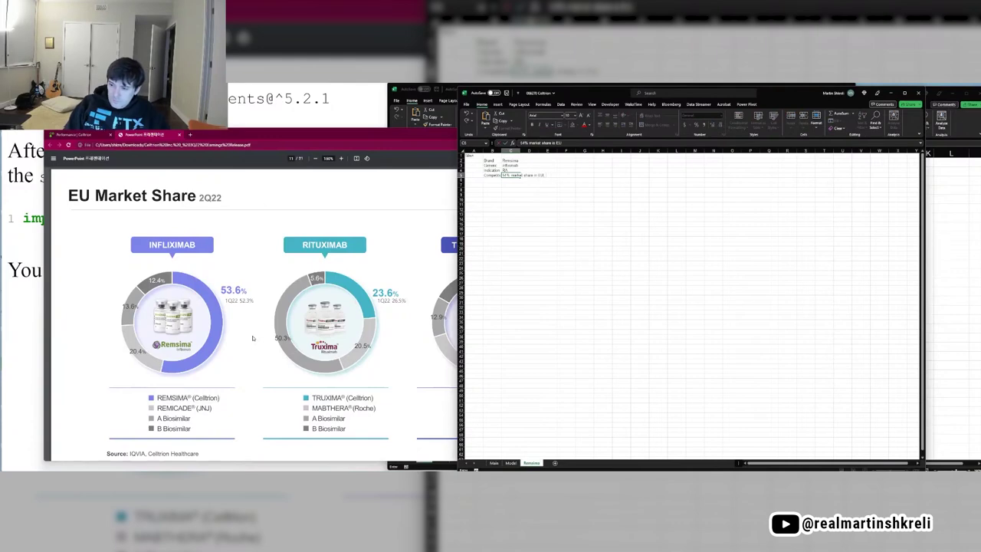
text(, 20% for JN)
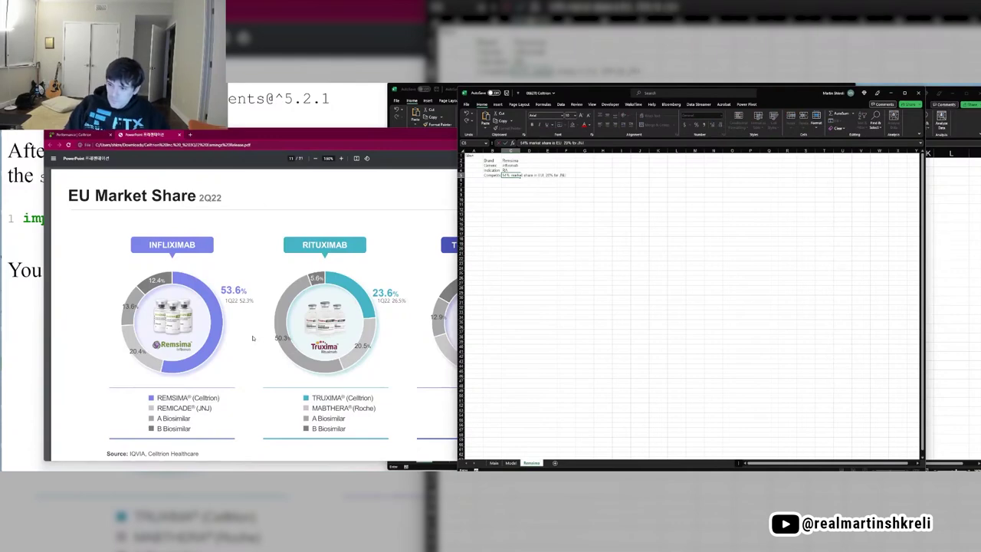
text(J, 25% for two bios)
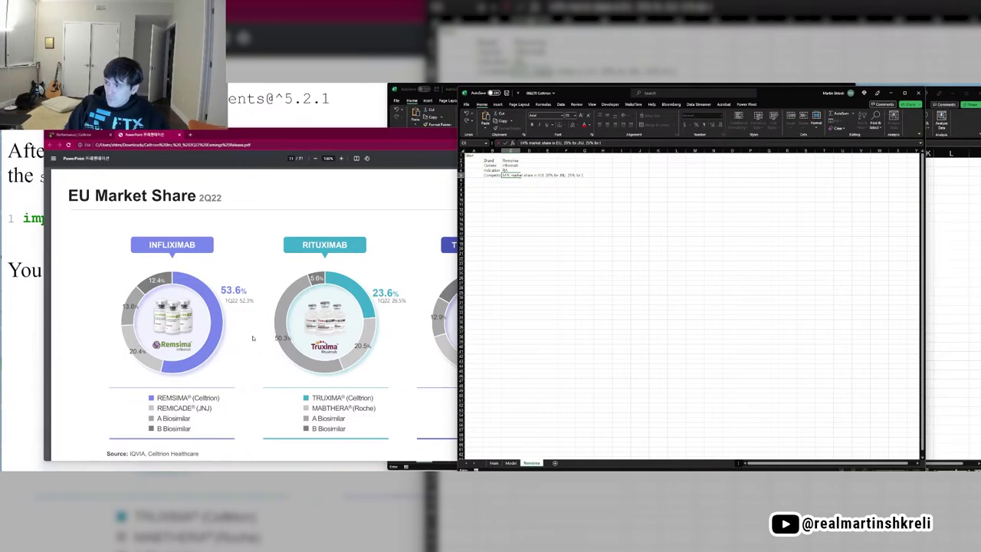
text(imilars)
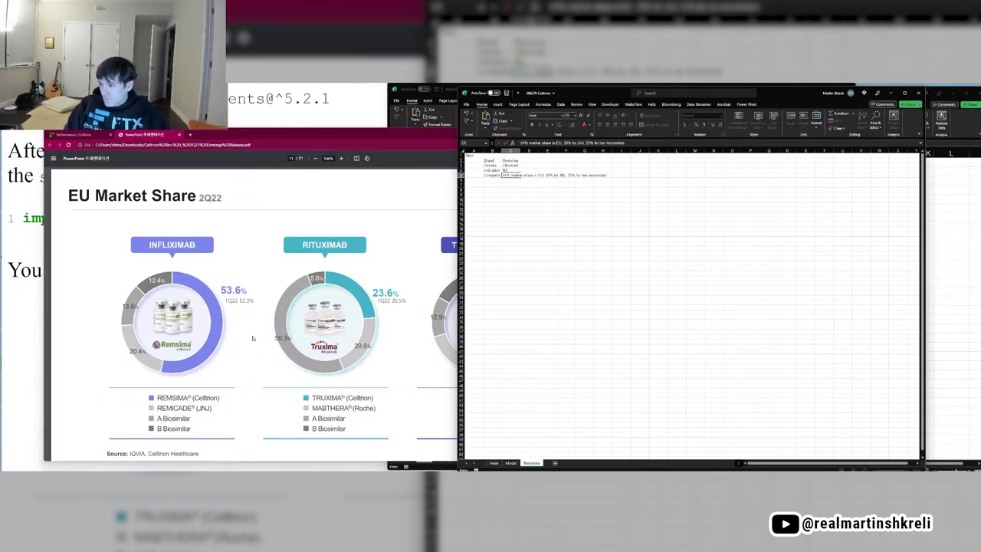
key(Return)
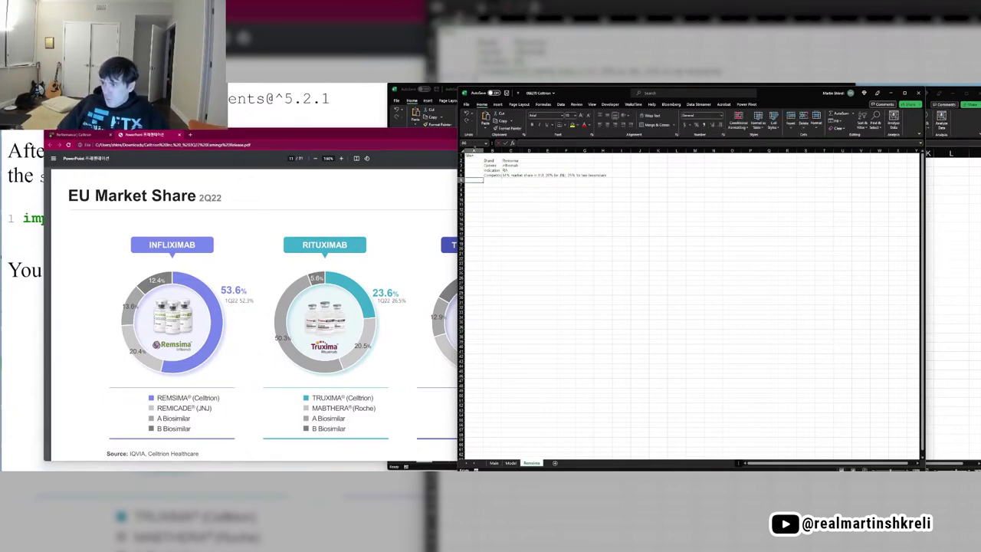
Narrow column A and fit column B to its labels on the Remsima sheet.
double_click(484, 150)
double_click(494, 150)
click(483, 169)
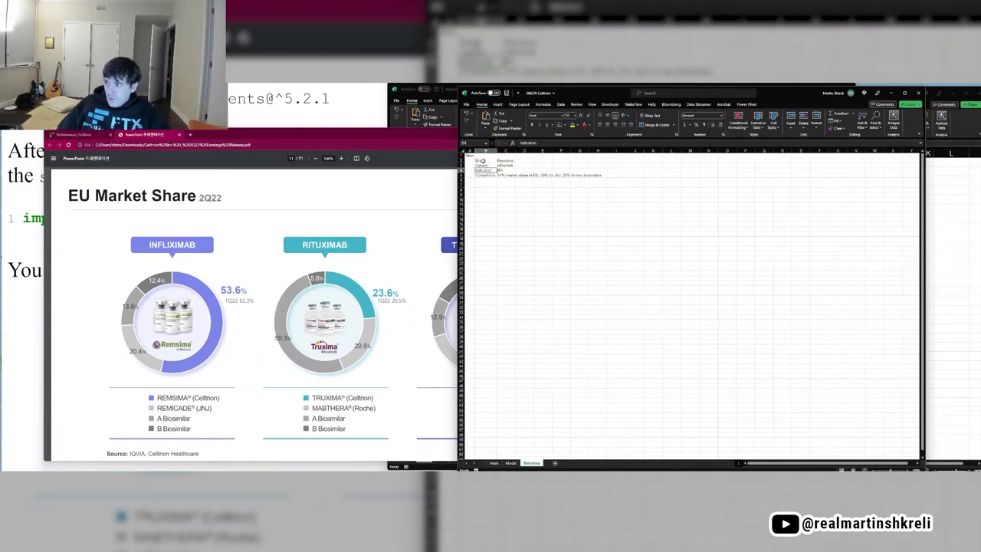
Hyperlink the Main text in cell A1 to a place in this workbook.
click(470, 155)
key(ctrl+k)
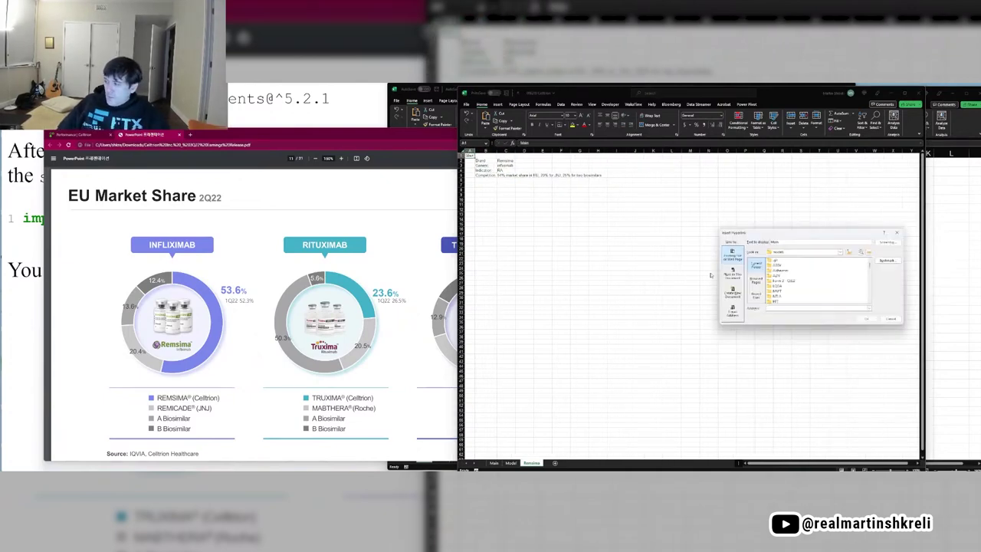
click(731, 275)
key(Return)
click(550, 195)
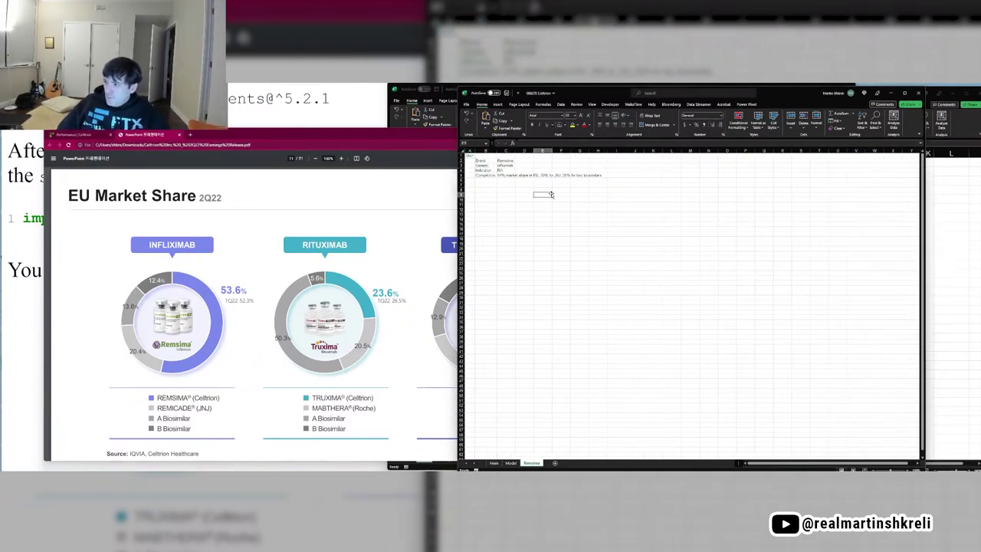
Add a line below the EU note comparing Remsima's 32% US market share with 53% for JNJ.
click(449, 209)
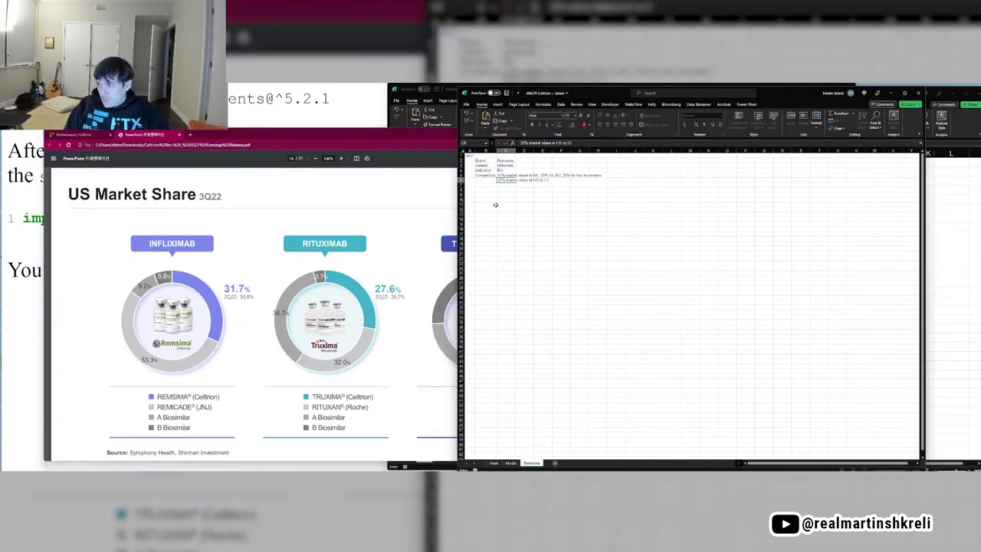
text(% for JNJ)
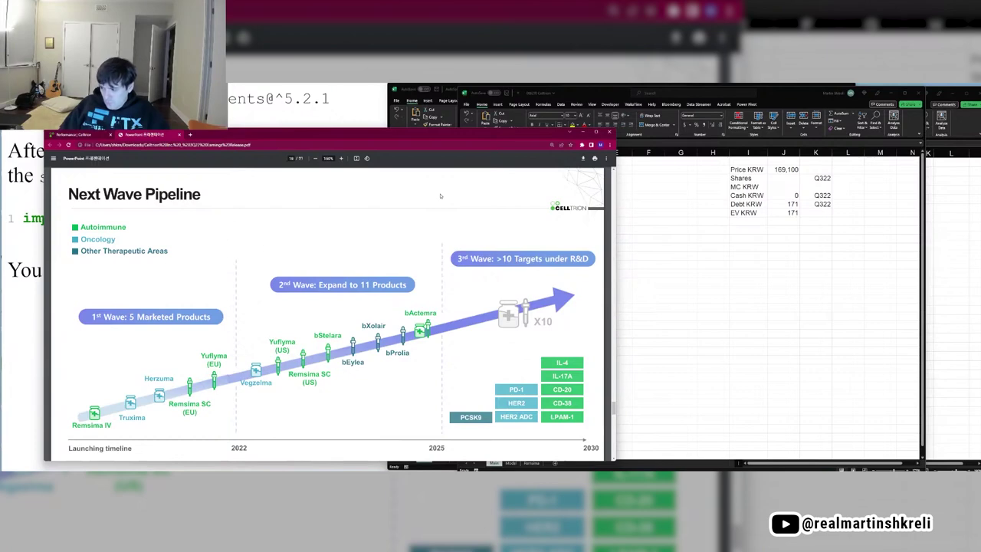
Extend the Main sheet's pipeline list with PCSK9 in B14 and HER2 ADC (Kadcyla?) in B15.
key(alt+Tab)
text(PC)
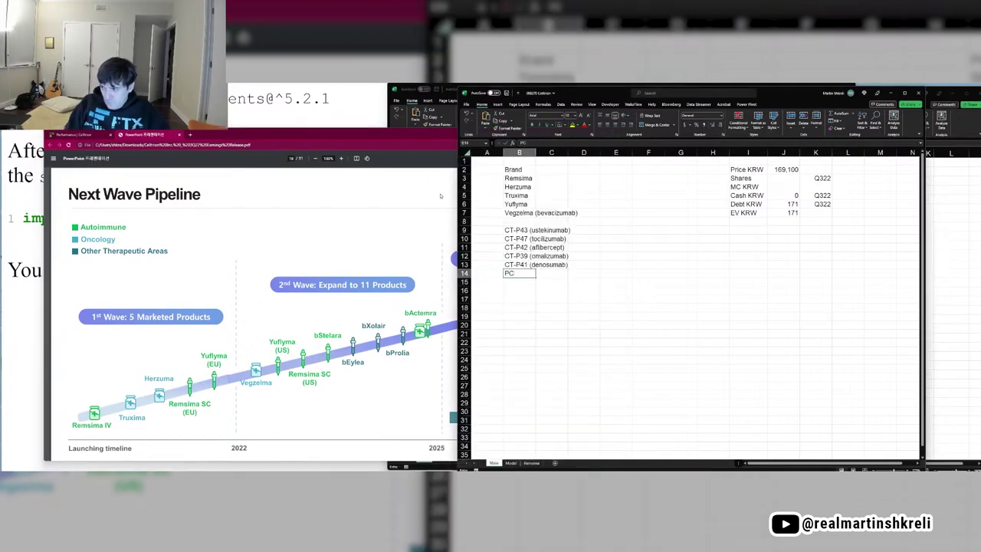
key(alt+Tab)
key(alt+Tab)
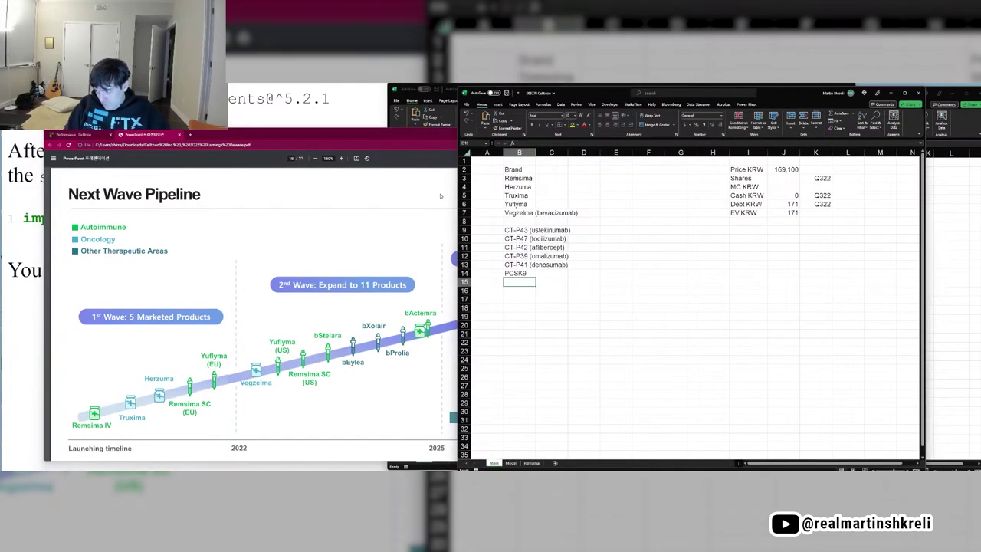
text(HER 2)
key(BackSpace)
key(BackSpace)
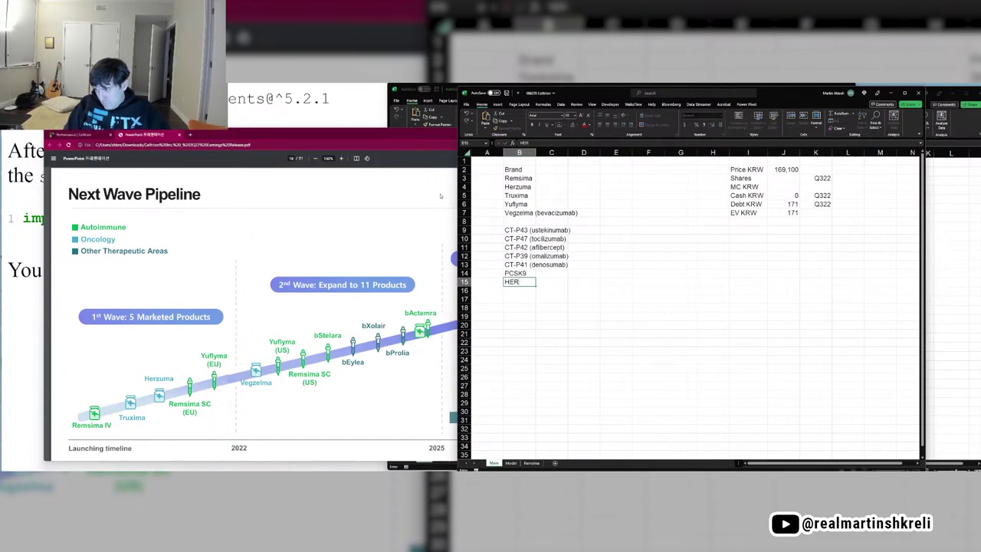
text(2 ADC (Kady)
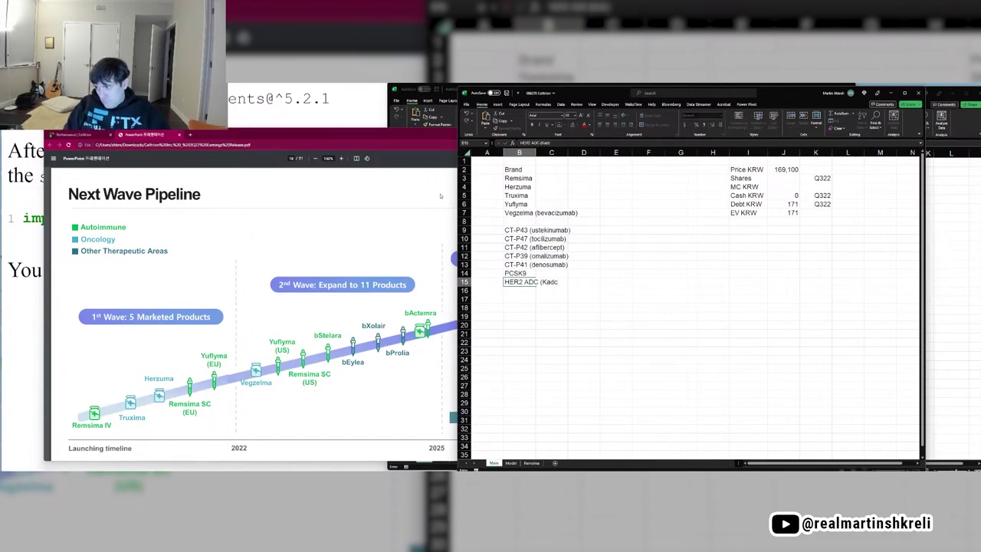
text(yla))
Add CD20 (Gazyva?), CD38 (daratumumab) and PD1 (Keytruda?) to the pipeline list in B16:B18.
key(alt+Tab)
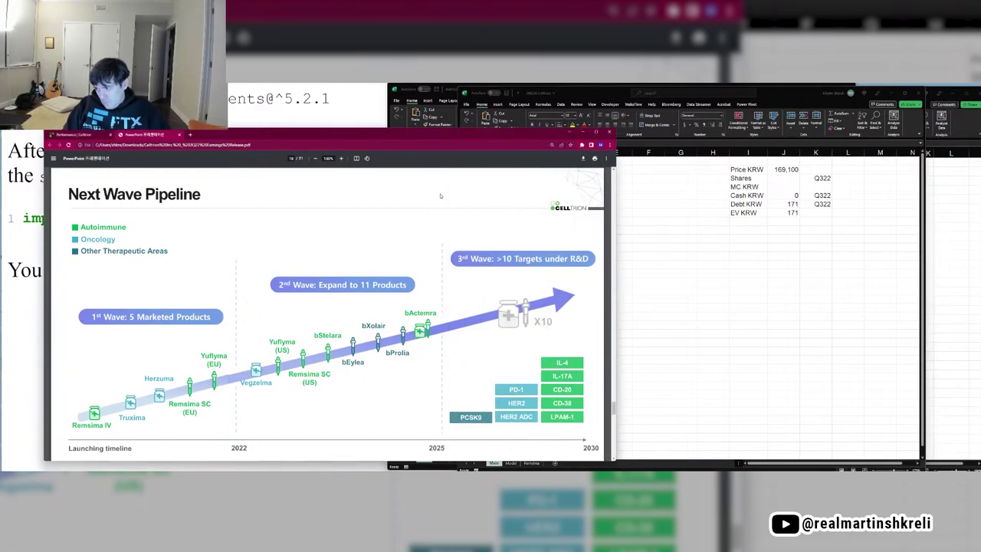
key(alt+Tab)
text(CD20)
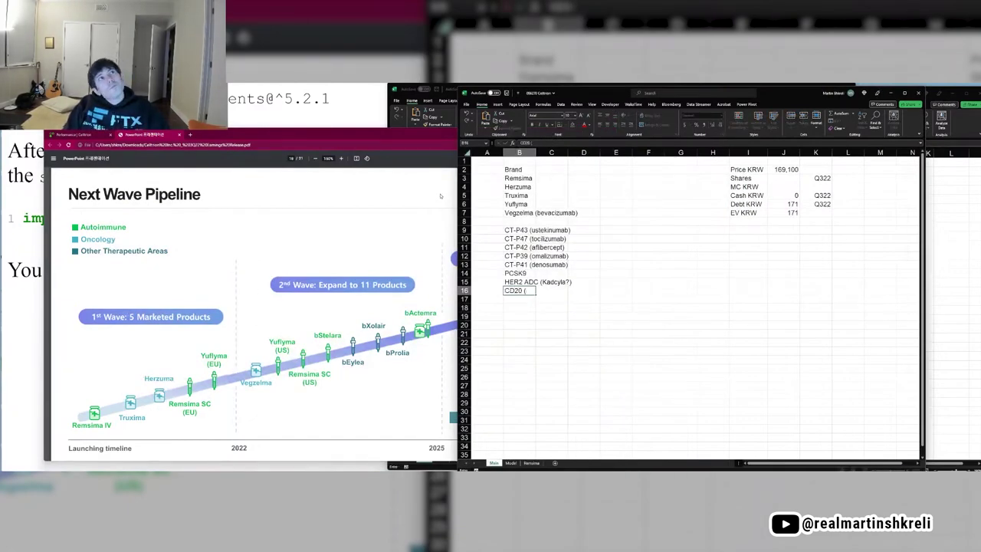
text( (Gazyva?)
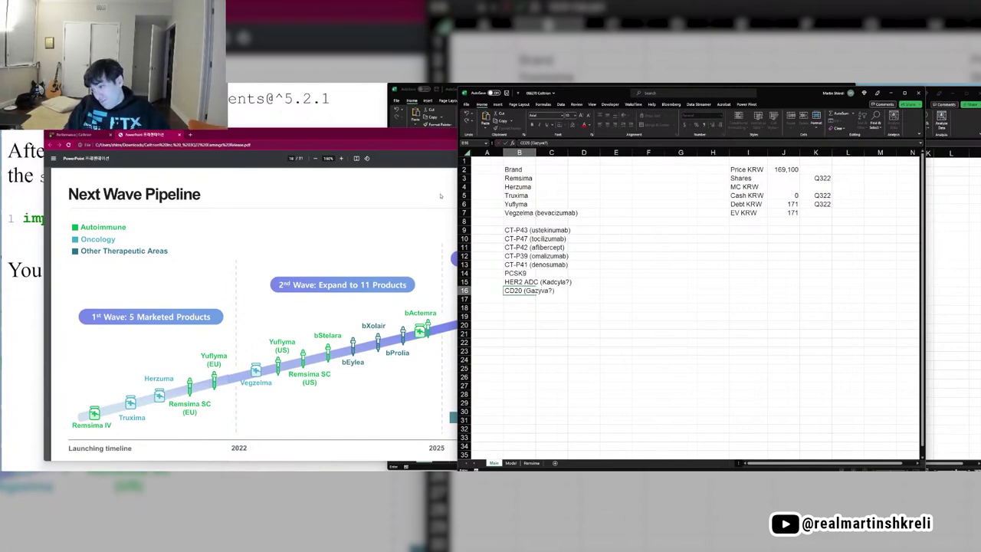
key(alt+Tab)
key(alt+Tab)
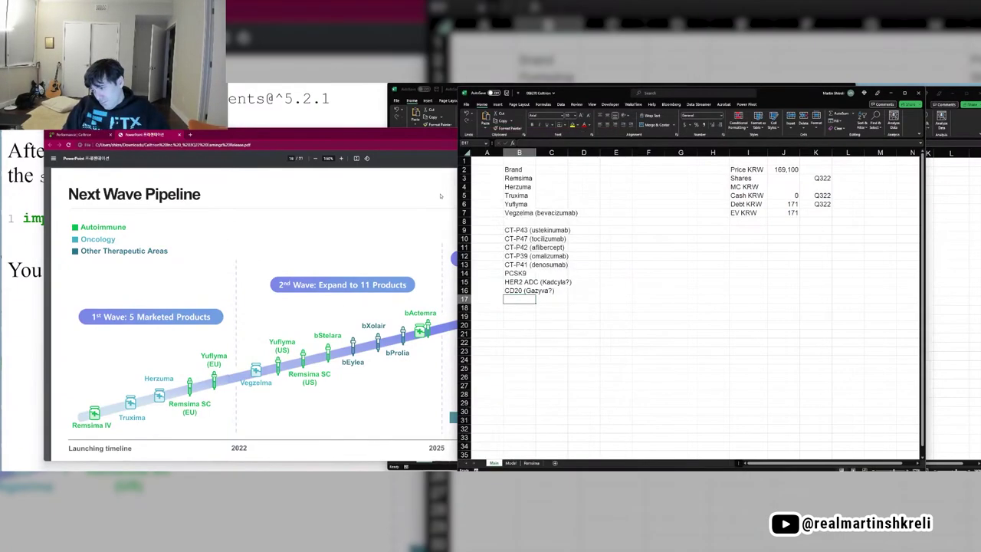
text(CD38 (daratumumab))
key(Return)
text(PD1 (Keytruda?)
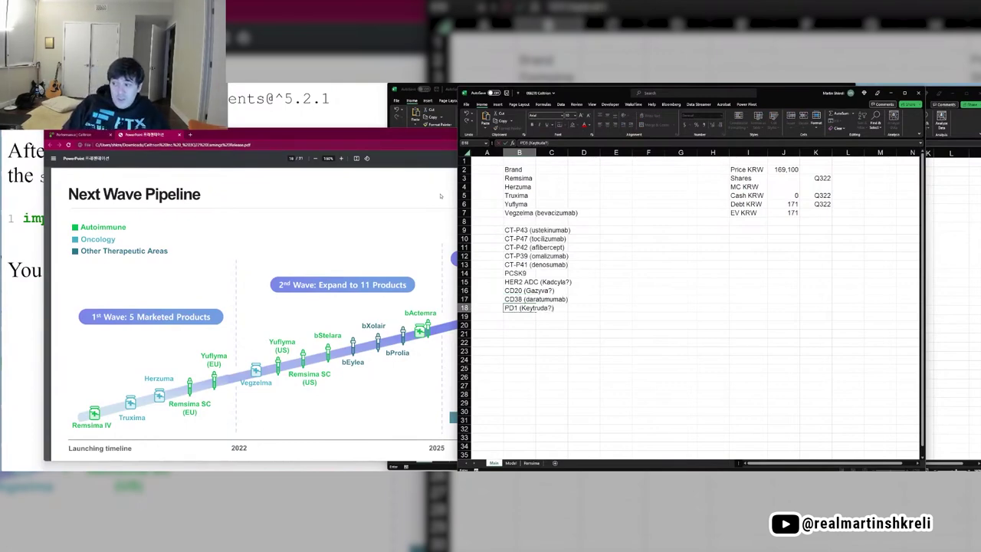
key(Return)
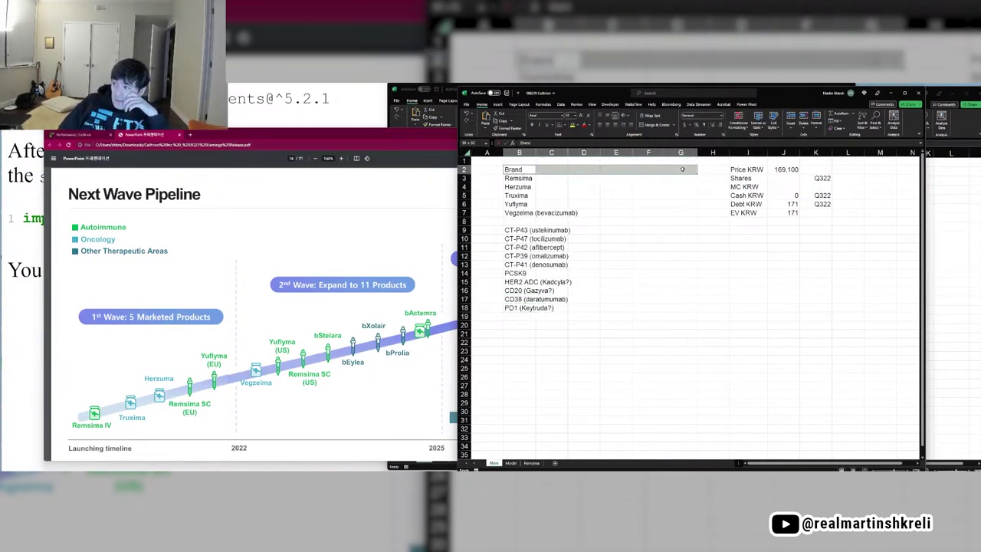
Put outside borders around the header row B2:G2, the marketed products B2:G8 and the pipeline B8:G19.
drag(513, 169, 681, 169)
click(566, 125)
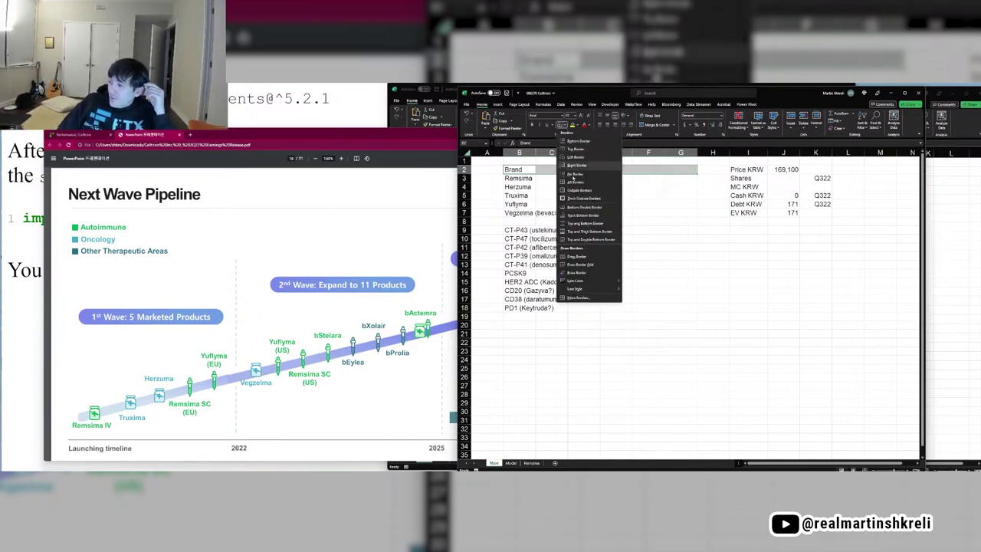
click(572, 189)
drag(535, 170, 675, 222)
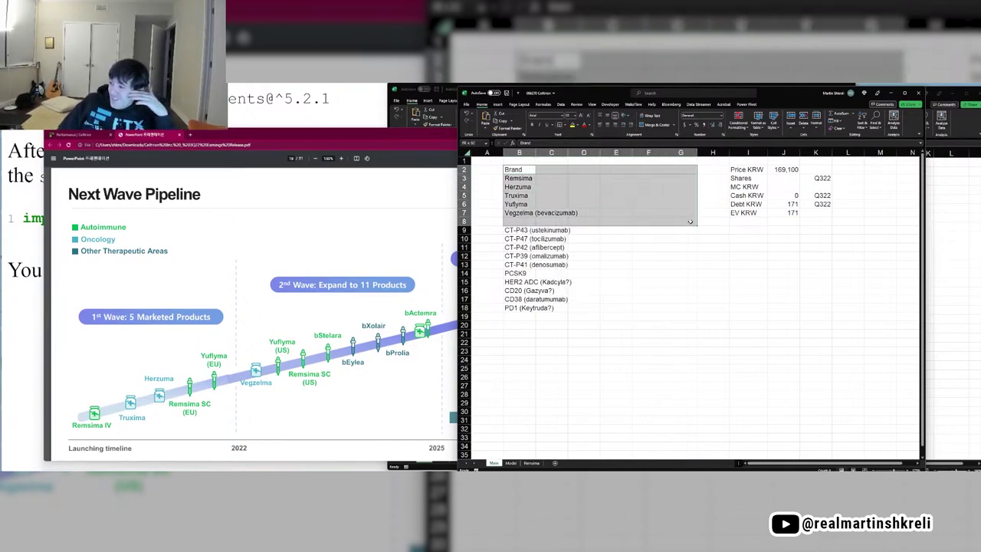
click(563, 125)
drag(516, 221, 695, 321)
click(562, 125)
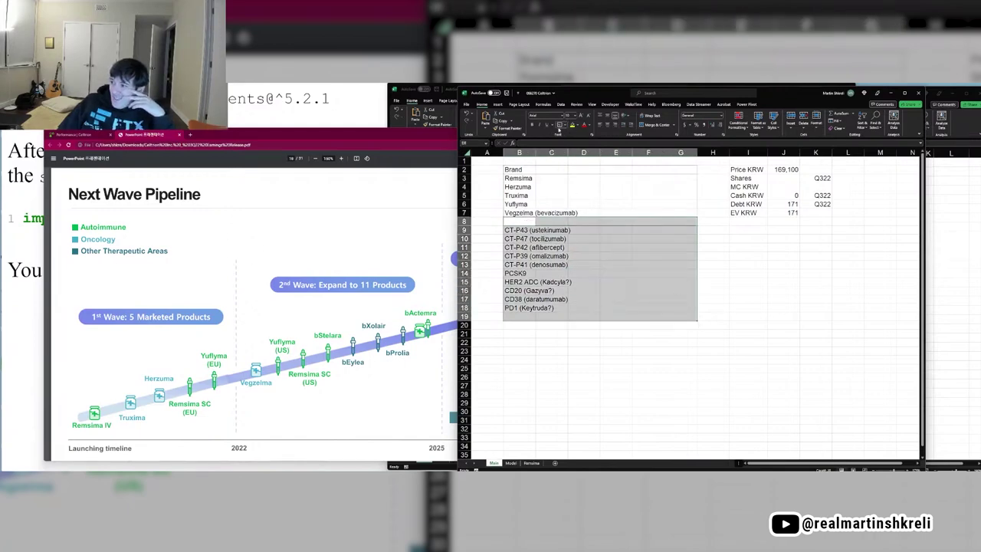
Narrow column A and widen column B on the Main sheet to fit the product names.
click(595, 274)
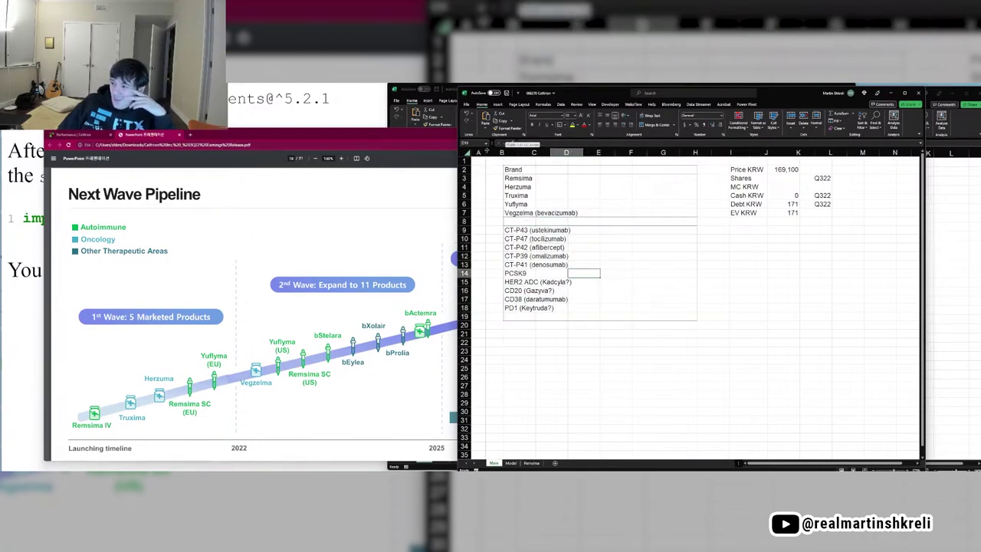
drag(503, 152, 564, 165)
click(563, 211)
click(644, 248)
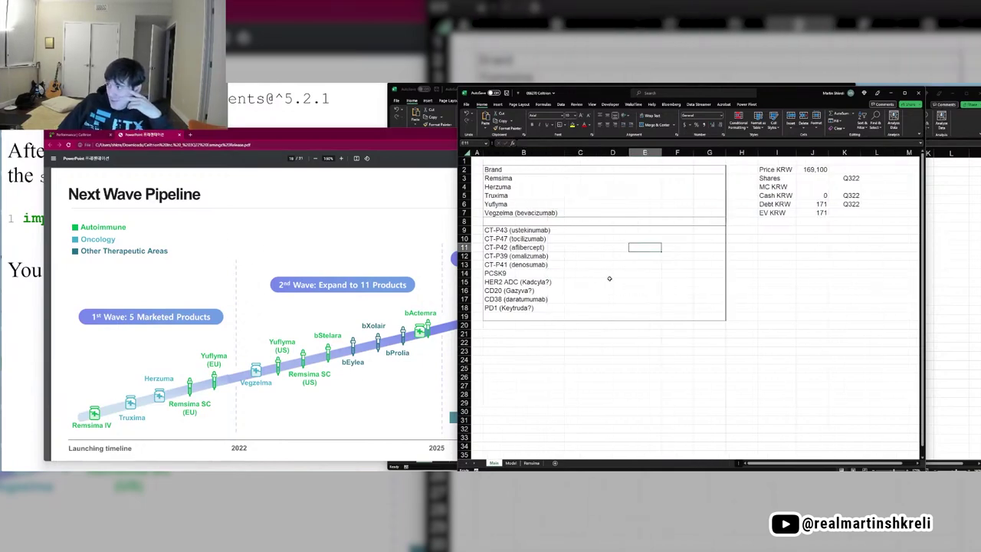
Review the earnings release pages following Next Wave Pipeline, including Global Capacity Expansion.
click(342, 233)
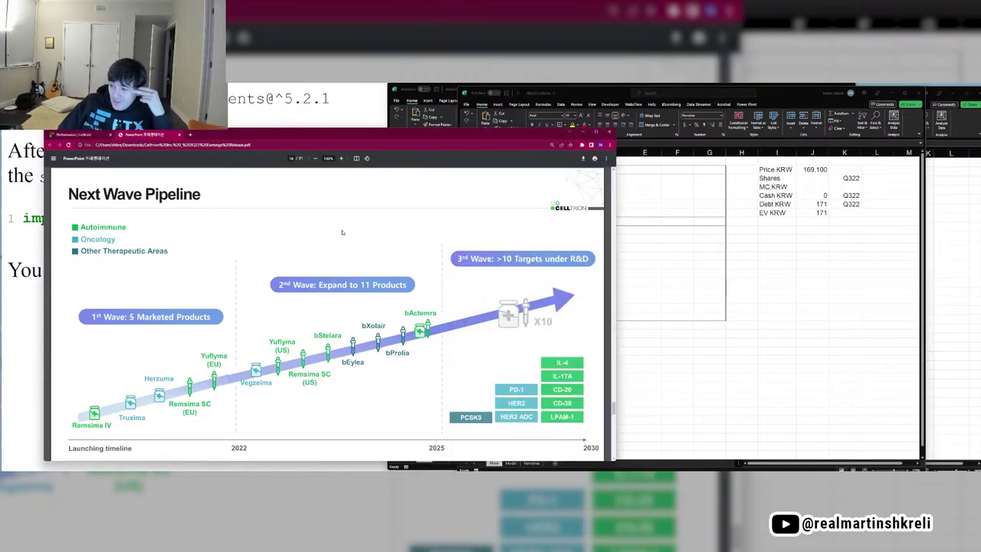
key(Right)
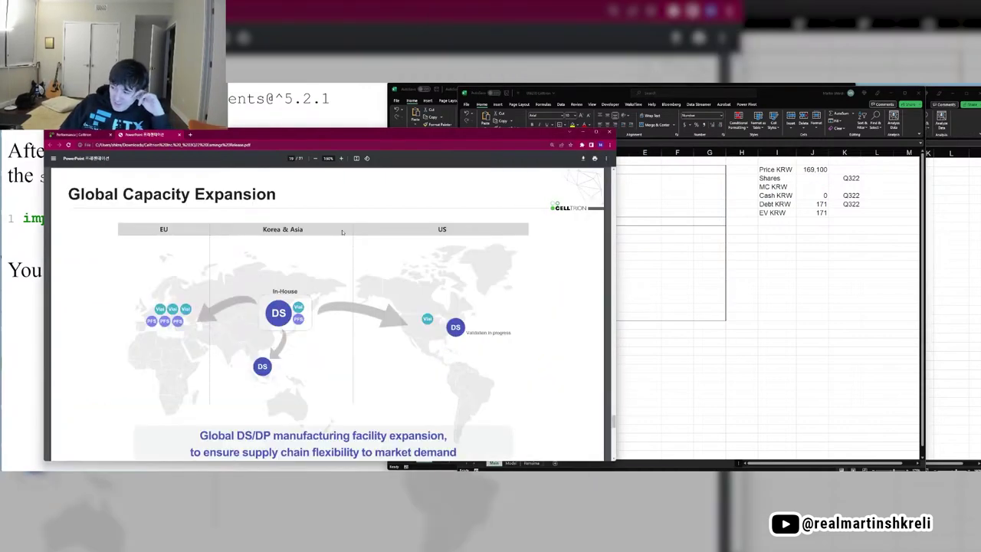
key(Right)
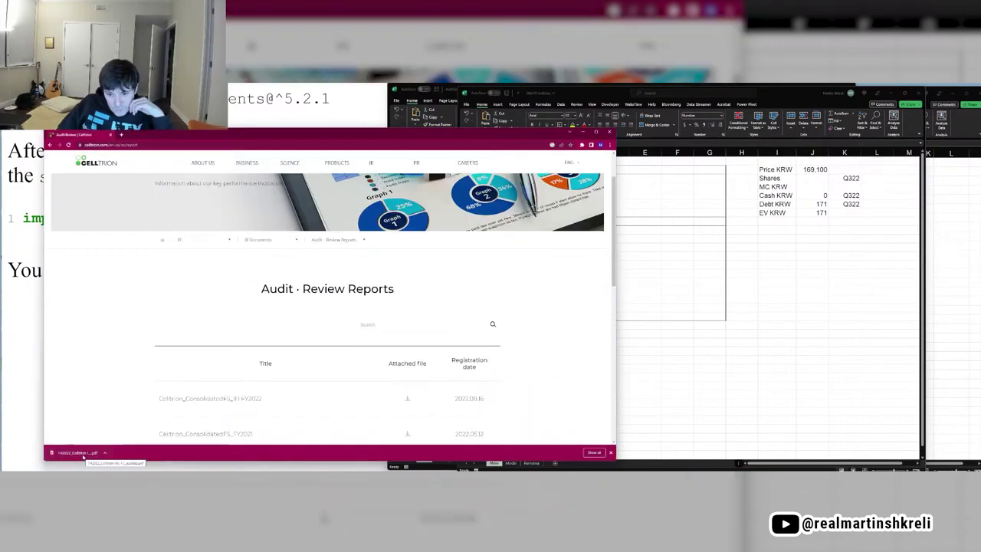
Open the downloaded Celltrion 1H2022 consolidated financial statements PDF and dismiss the downloads bar.
click(81, 453)
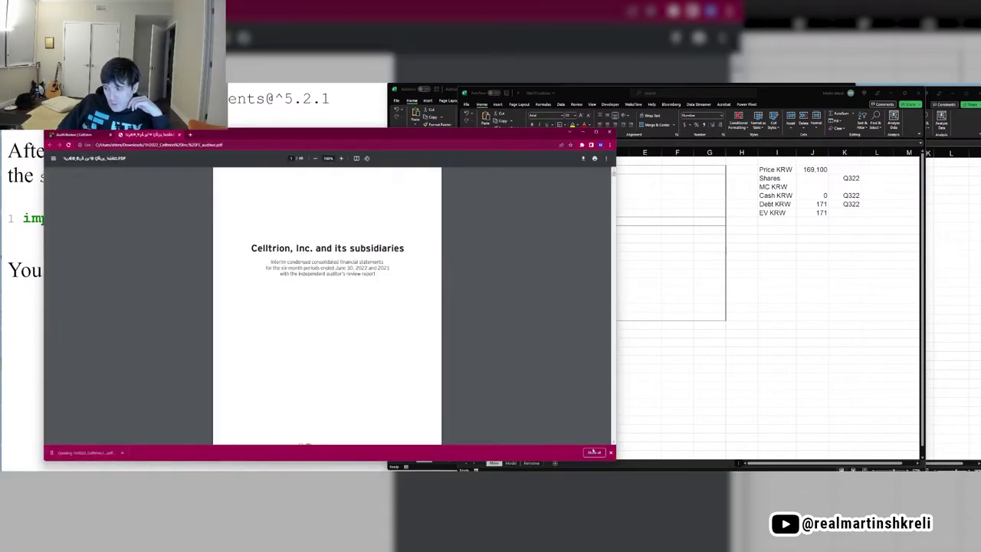
click(610, 452)
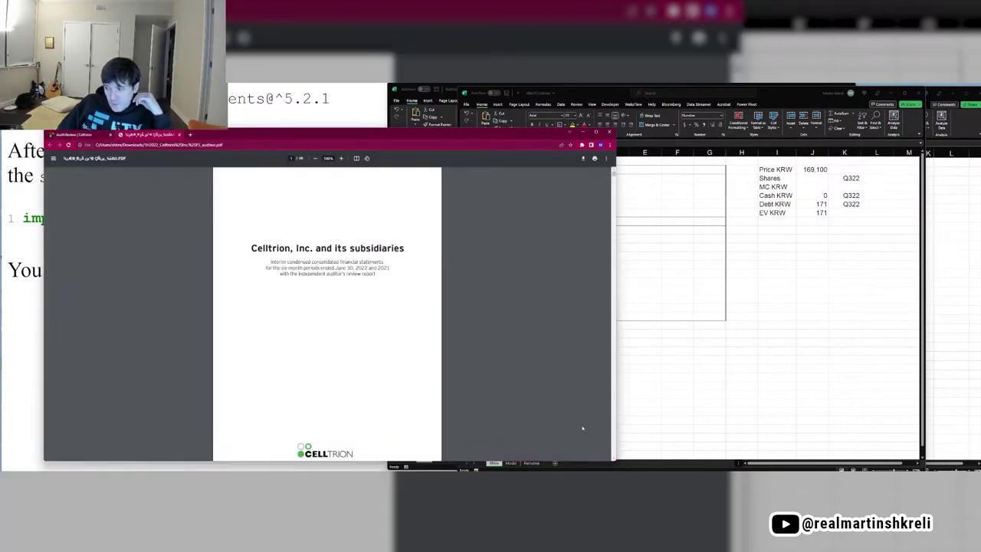
Bring up the statements of financial position in the PDF at a larger zoom and place the Celltrion workbook window beside them.
click(341, 158)
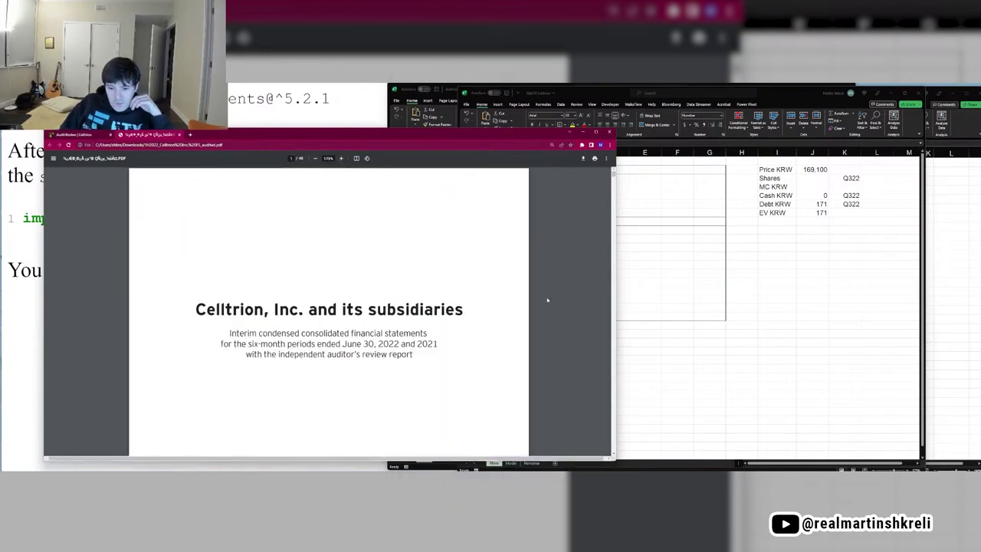
scroll(547, 300, down, 20)
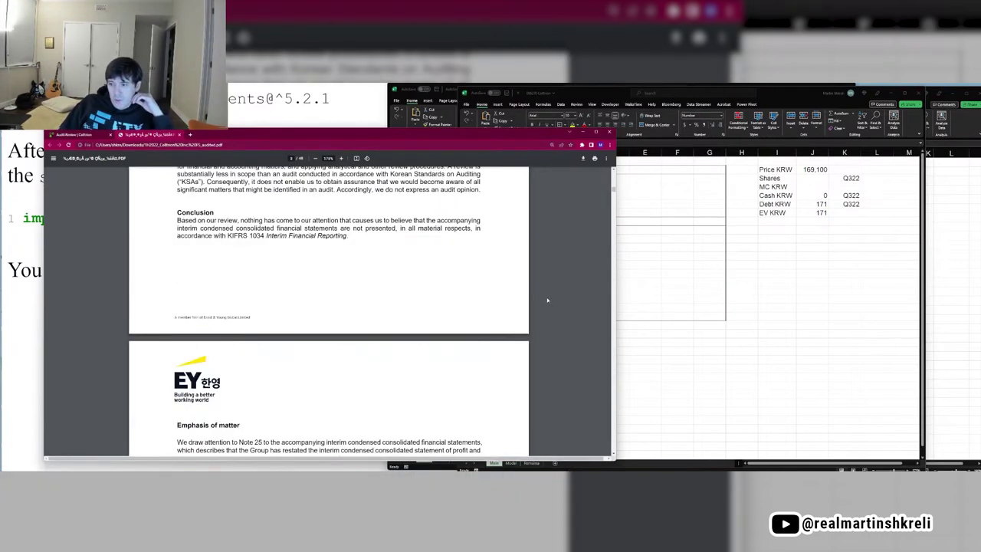
scroll(547, 299, down, 15)
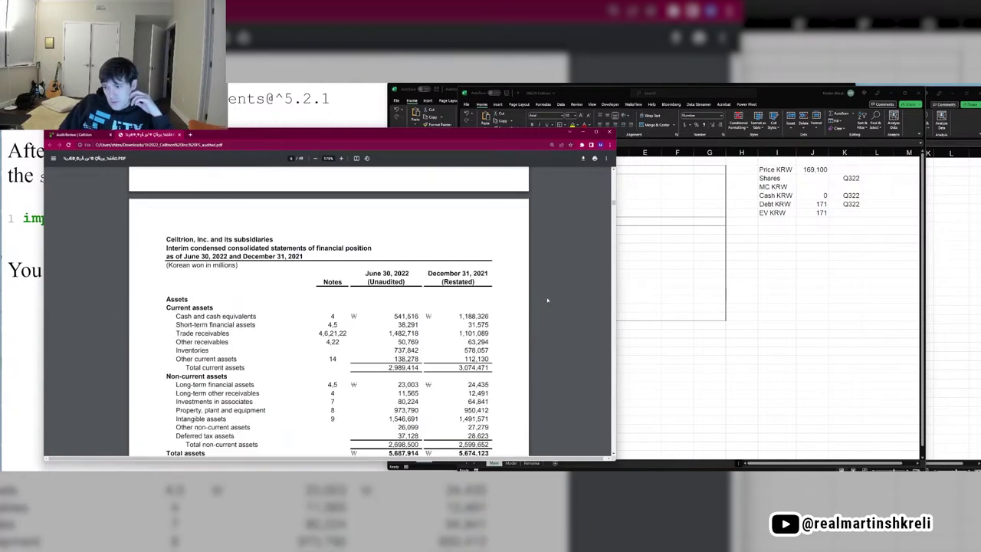
scroll(548, 300, down, 2)
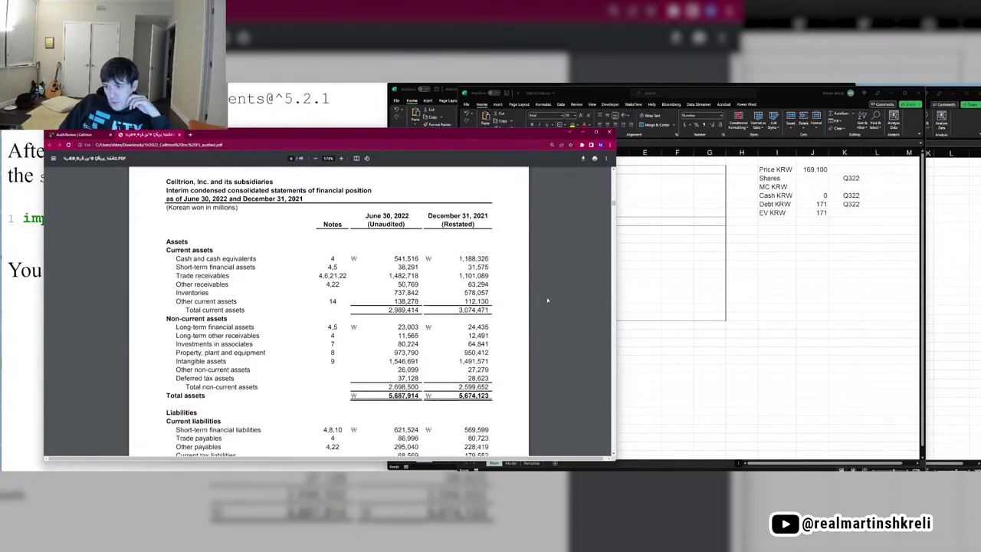
click(822, 265)
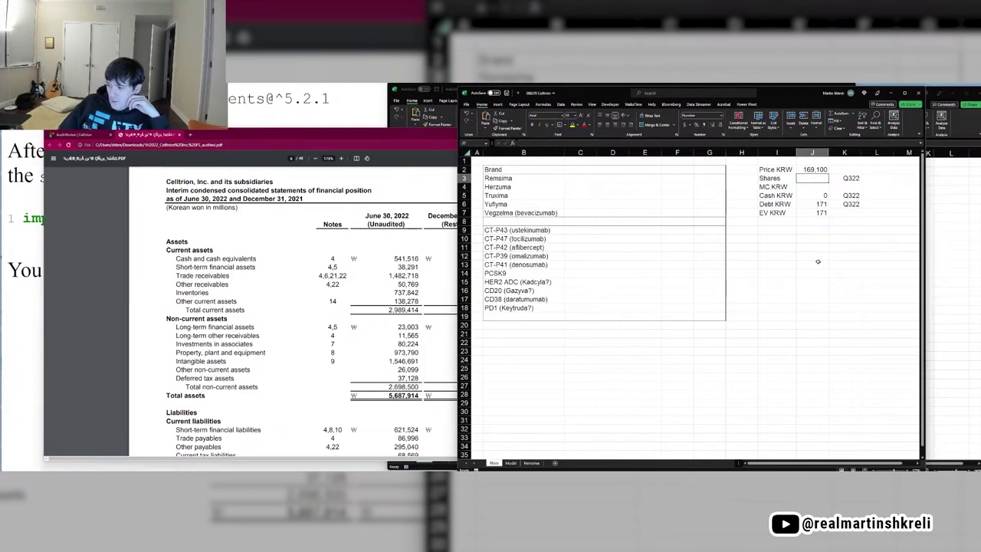
drag(605, 95, 653, 87)
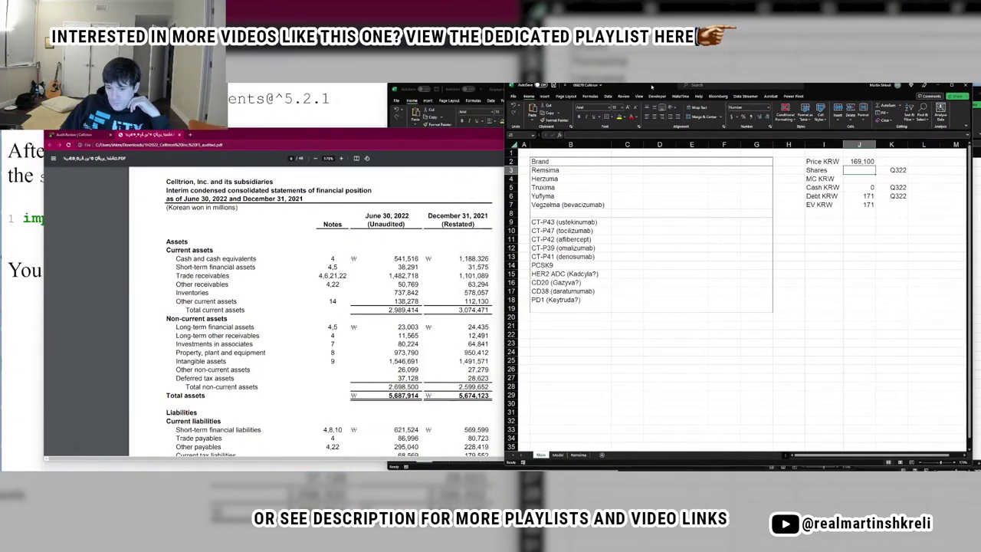
Look through the financial statements, past the cash flow statement, to the shareholdings table in Note 1, Corporate information.
key(Down)
key(Down)
key(Down)
key(Down)
key(Down)
key(Down)
key(Down)
key(Down)
key(Down)
key(Down)
key(Down)
key(Down)
key(Down)
key(Up)
key(Up)
key(Up)
key(Up)
key(Up)
key(Up)
key(Up)
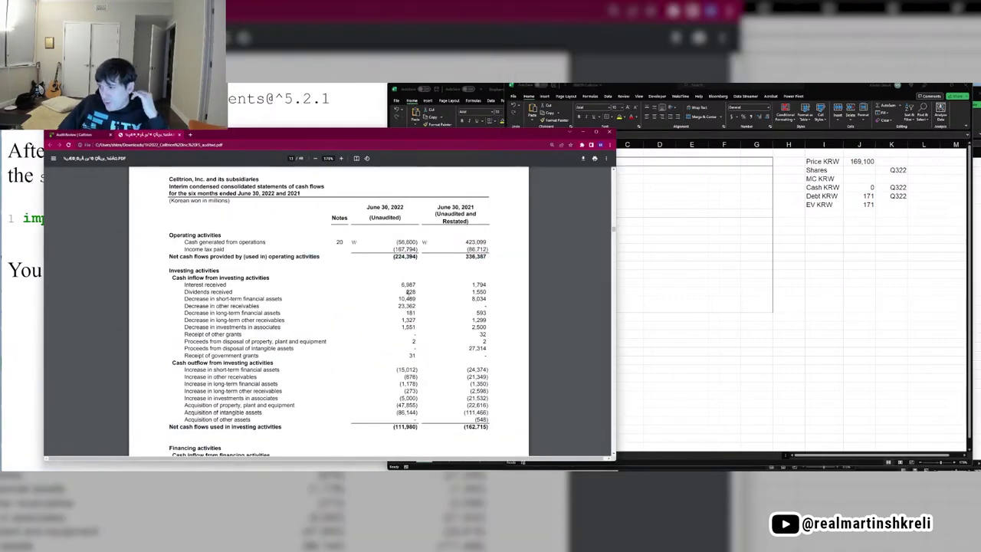
scroll(409, 291, down, 1)
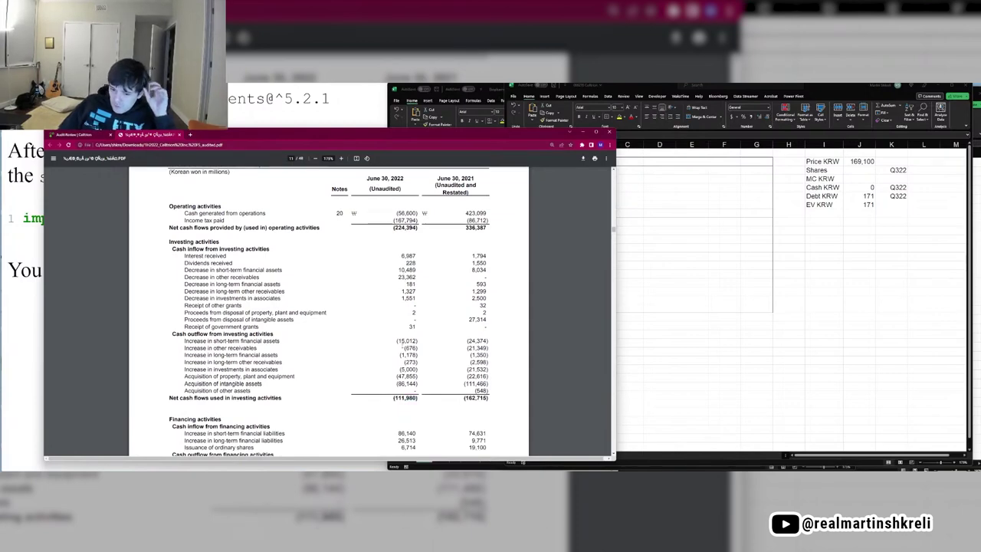
scroll(330, 306, down, 5)
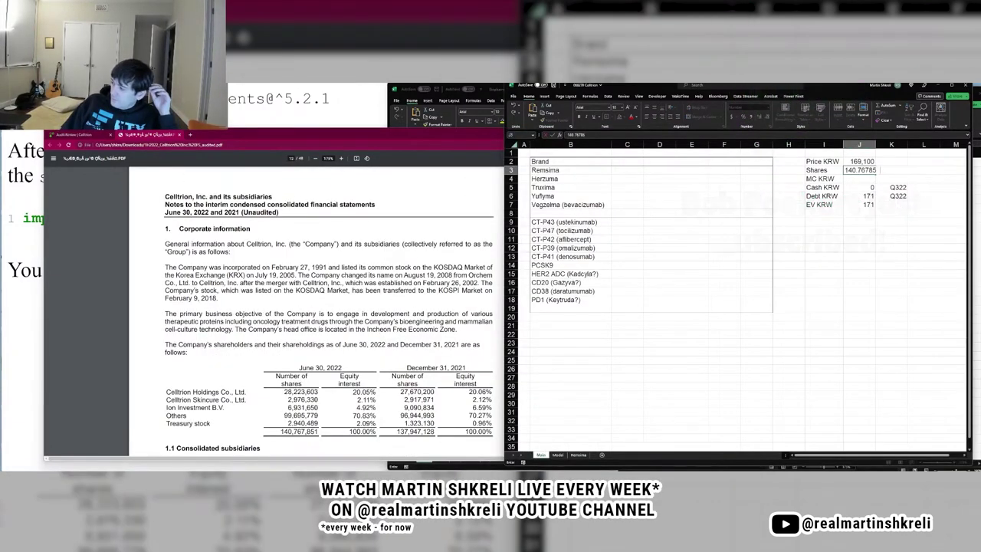
Enter 140.767851 as the share count in J3 of the Main sheet and calculate MC KRW in J4 as price times shares (=J2*J3).
text(1)
key(Return)
text(=)
key(Up)
key(Up)
text(*)
key(Up)
key(Return)
key(Up)
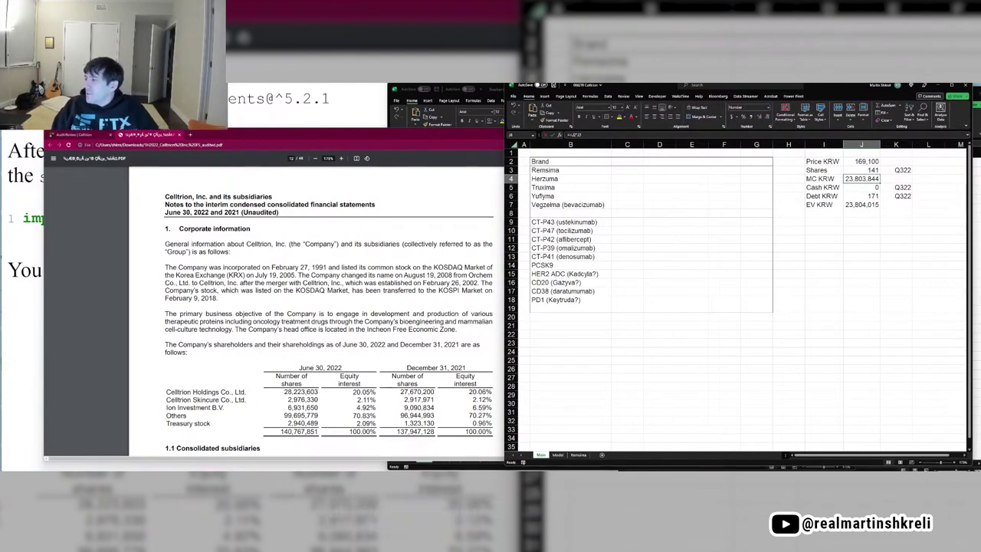
Check the number formats of the MC KRW and EV KRW values on the Main sheet.
key(ctrl+1)
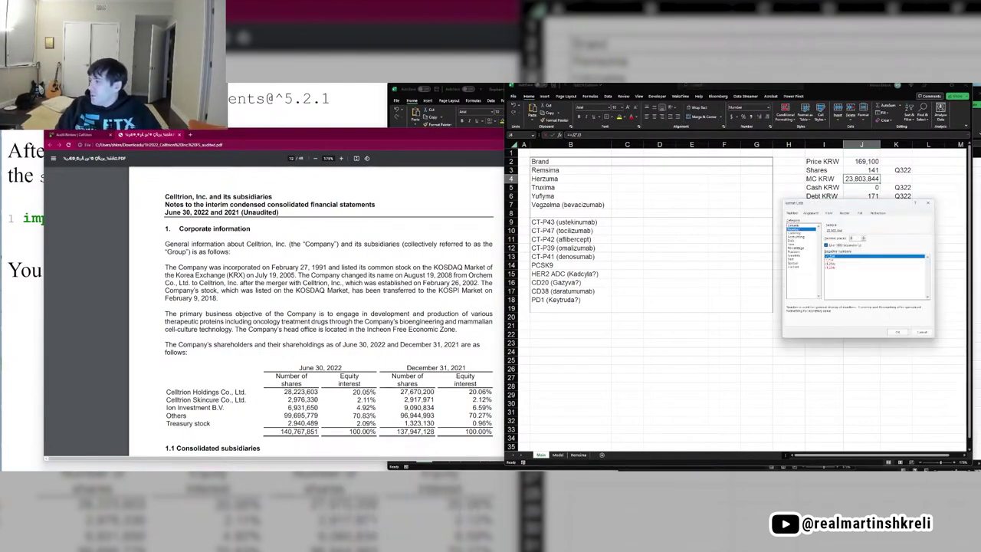
key(Escape)
key(Down)
key(Down)
key(Down)
key(ctrl+1)
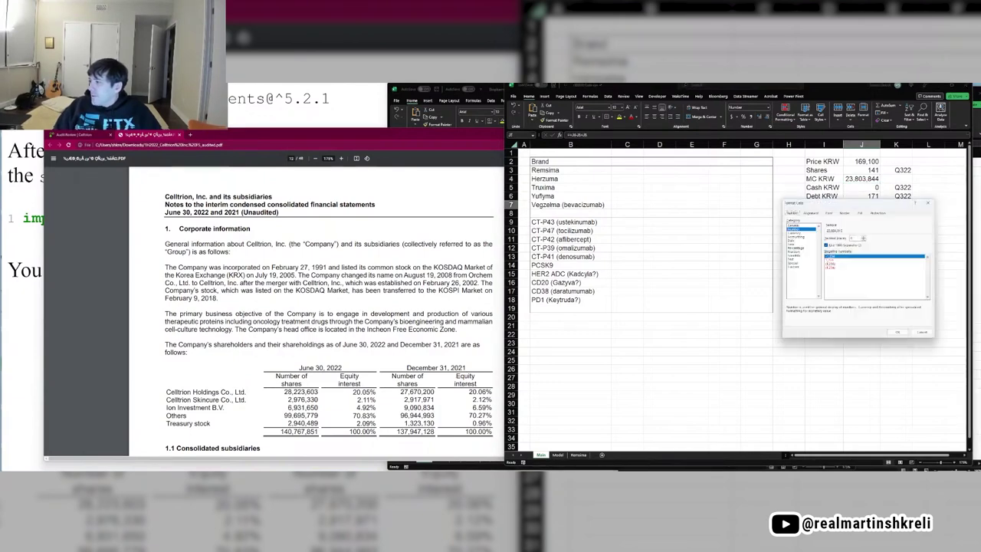
key(Return)
Set the Debt KRW value in J6 to 171,200.
key(Up)
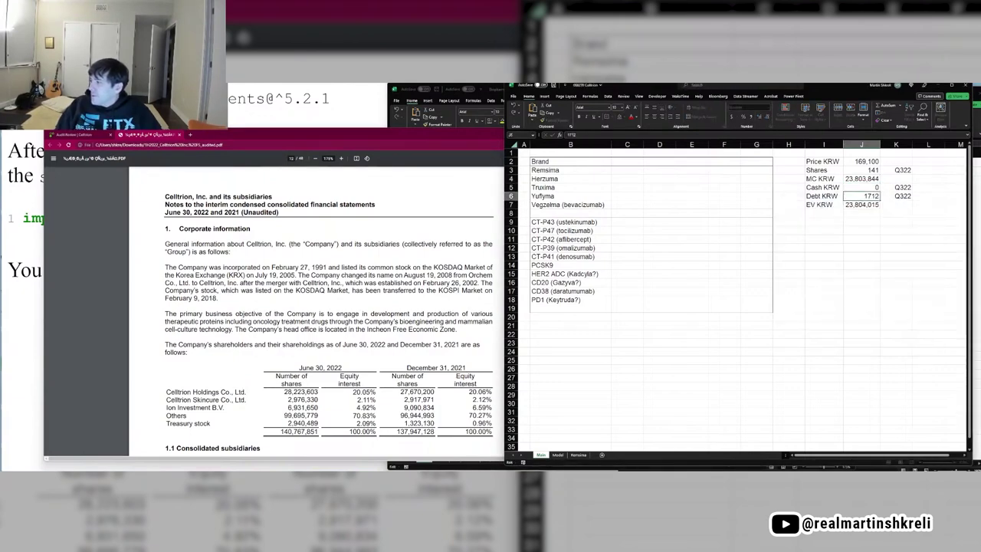
text(171,200)
key(Return)
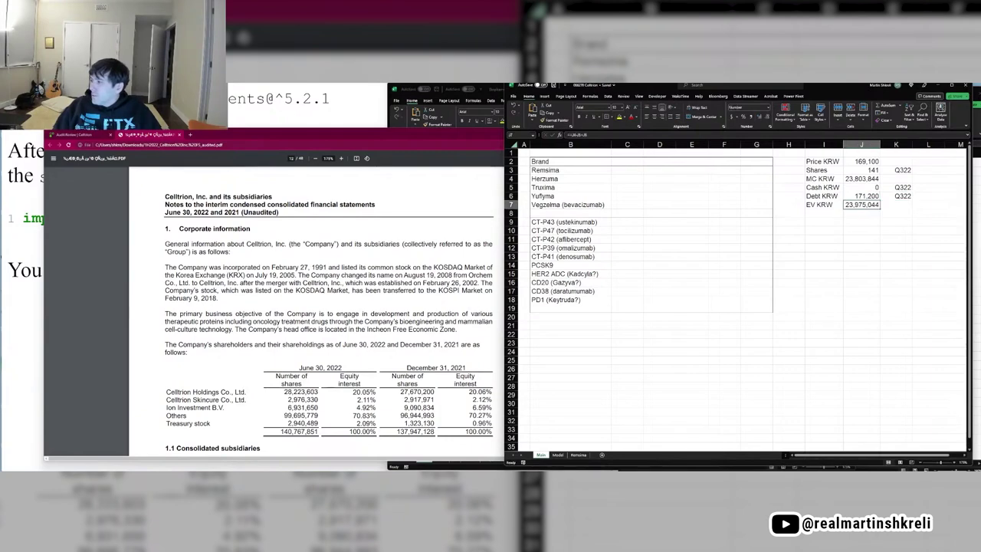
Check the Celltrion row in the Biopharma workbook's company list and return to the Celltrion workbook.
key(ctrl+Tab)
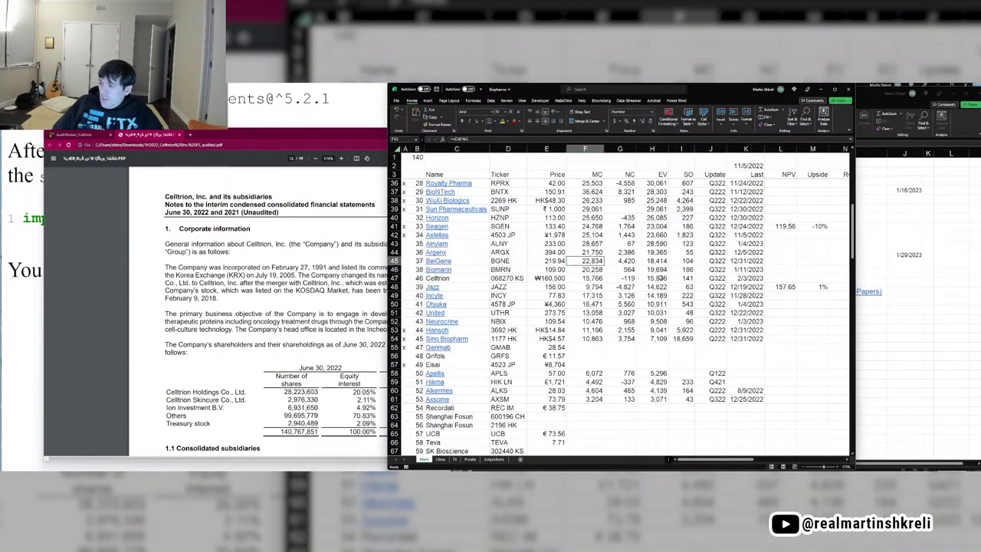
click(660, 279)
key(ctrl+Tab)
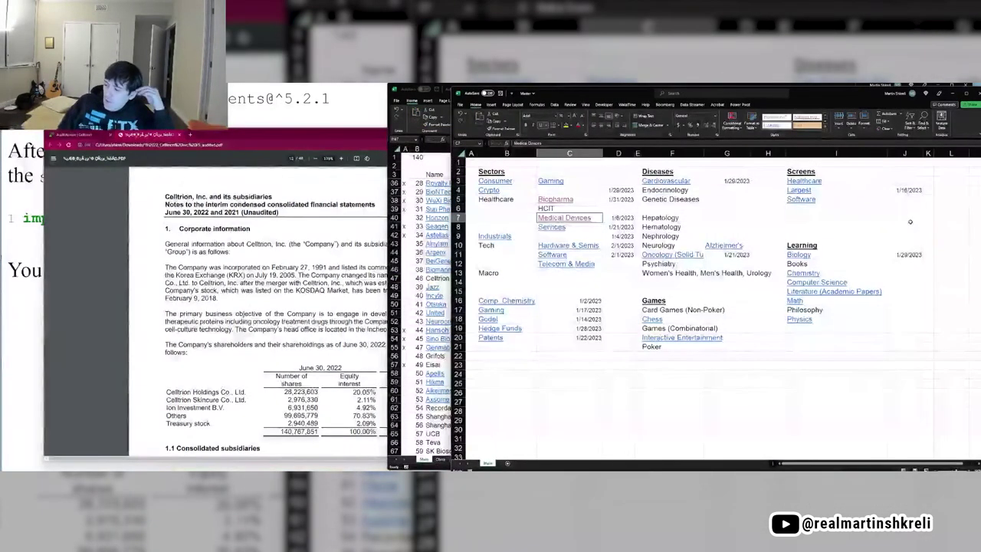
key(ctrl+Tab)
key(ctrl+Tab)
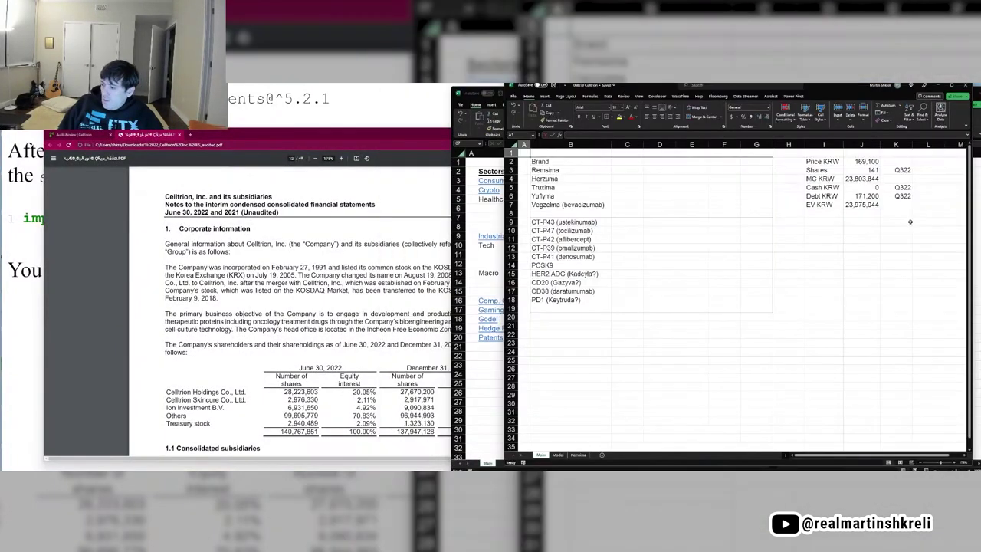
Check the total revenue for the four quarters Q421 to Q322 on the Model sheet.
key(ctrl+Page_Down)
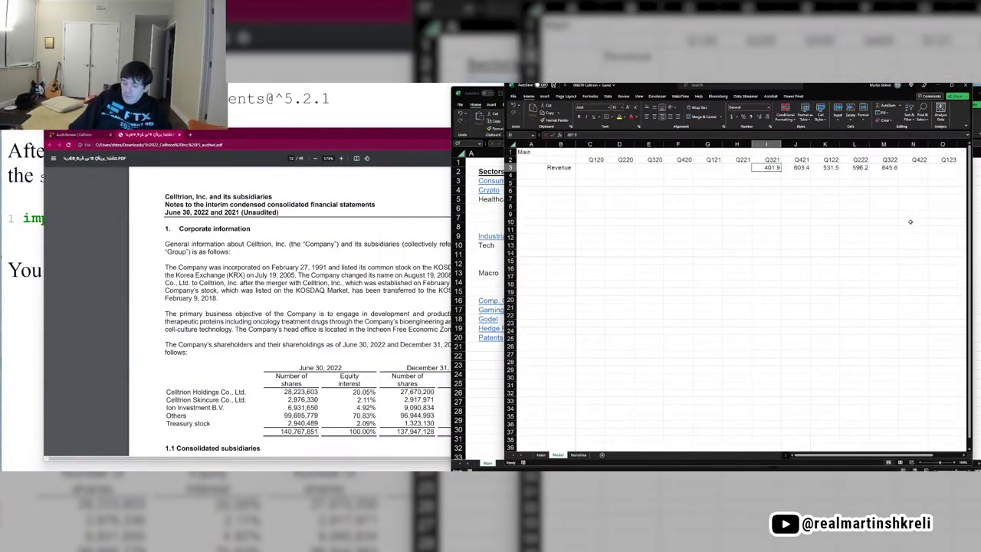
key(ctrl+Right)
key(shift+Left)
key(shift+Left)
key(shift+Left)
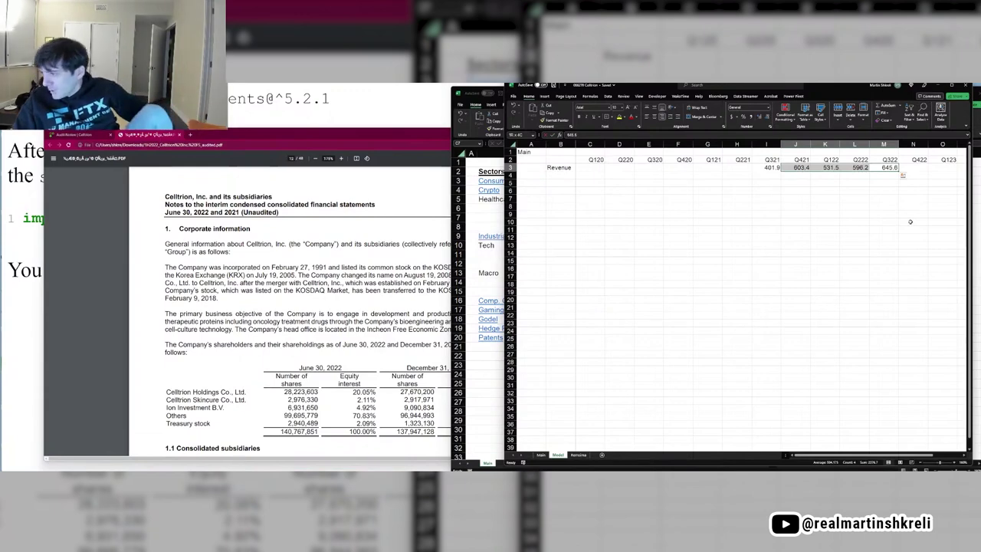
Turn the Main text in cell A1 of the Model sheet into a hyperlink to the Main sheet.
key(ctrl+Home)
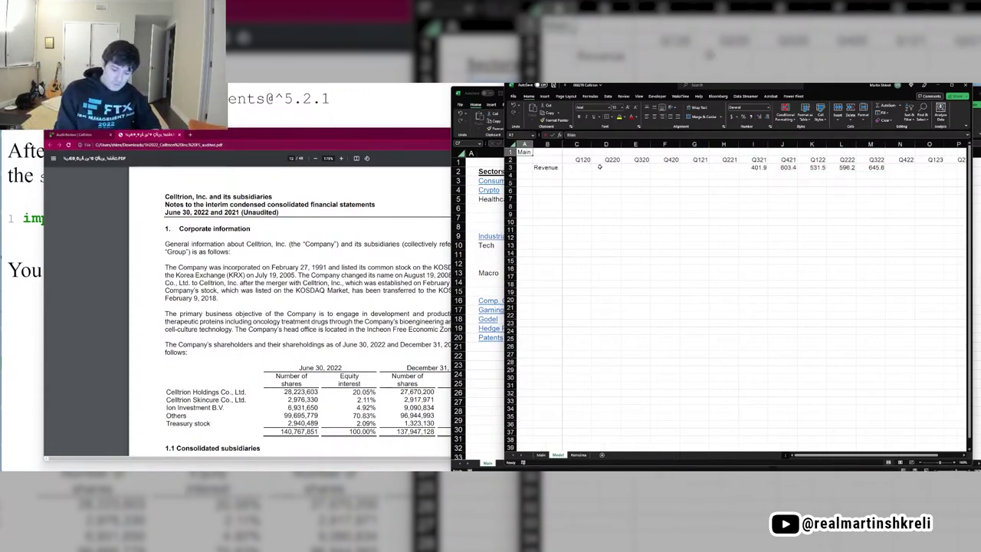
key(ctrl+k)
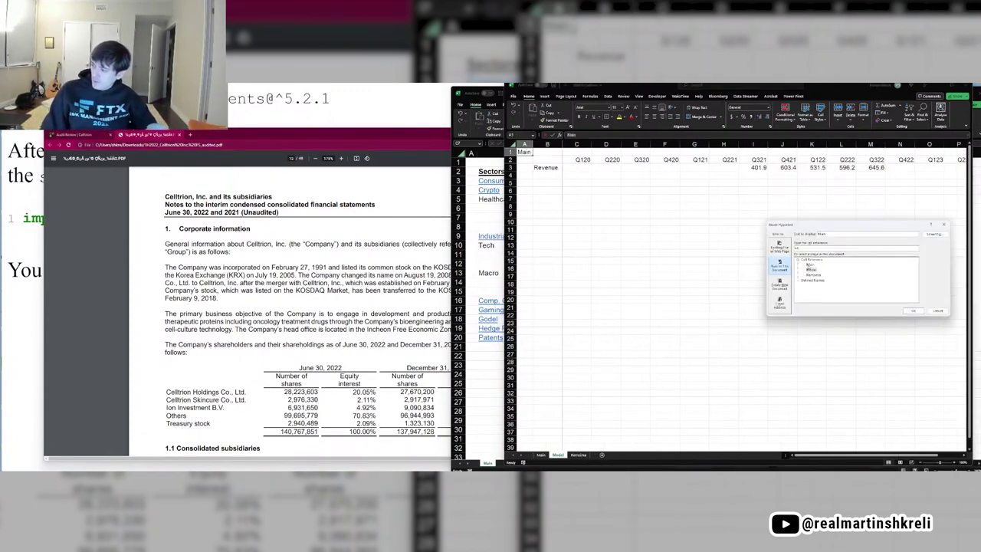
double_click(809, 265)
click(723, 221)
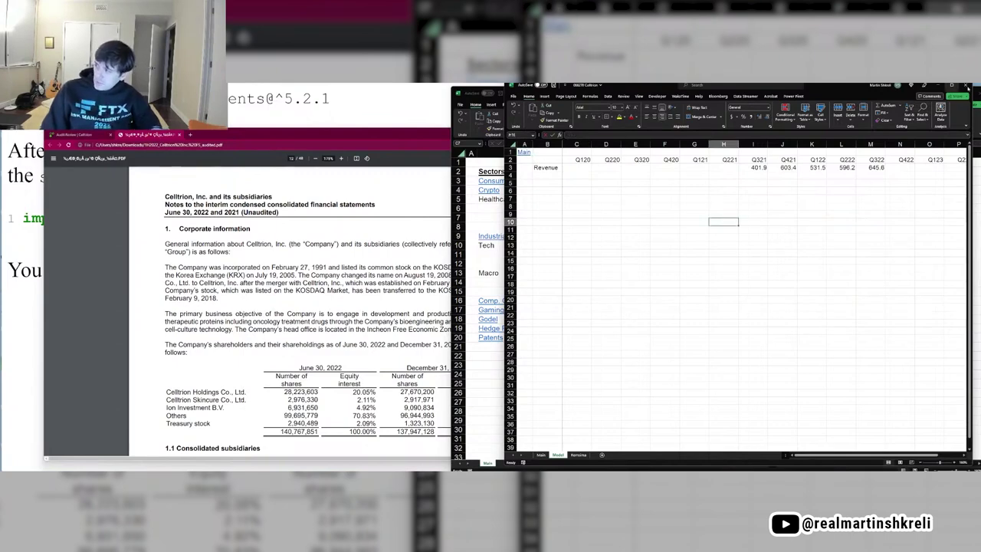
Switch back to the Celltrion financial statements PDF in the browser.
click(357, 230)
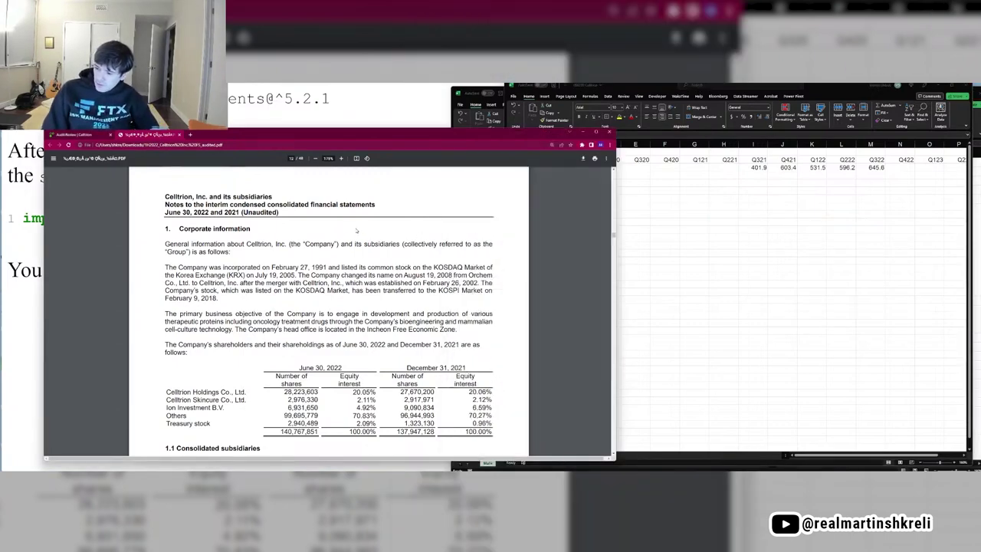